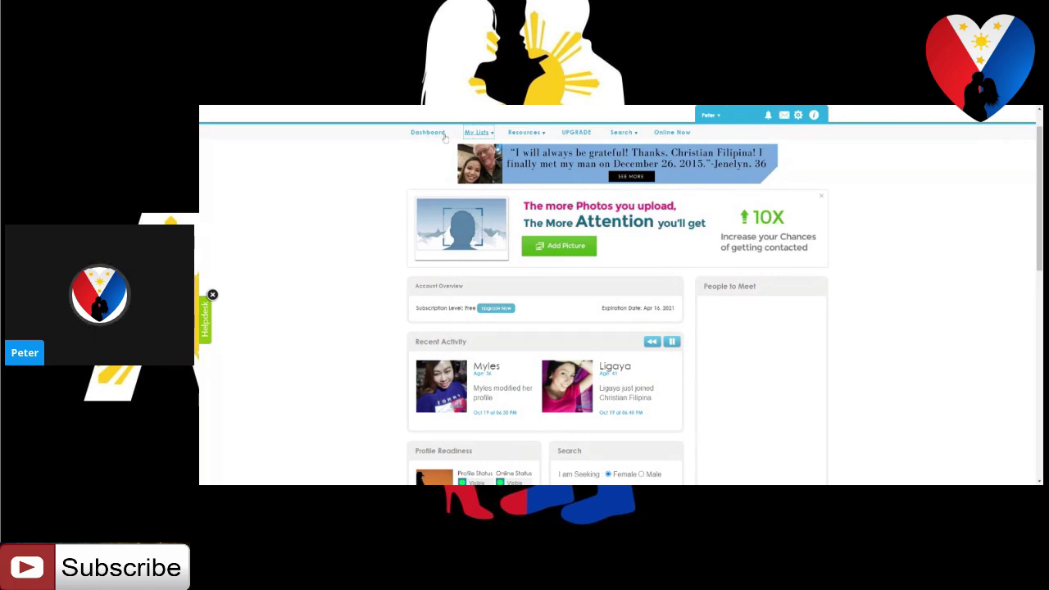
Step: List the women who are online now and look over the first page of profiles
click(636, 136)
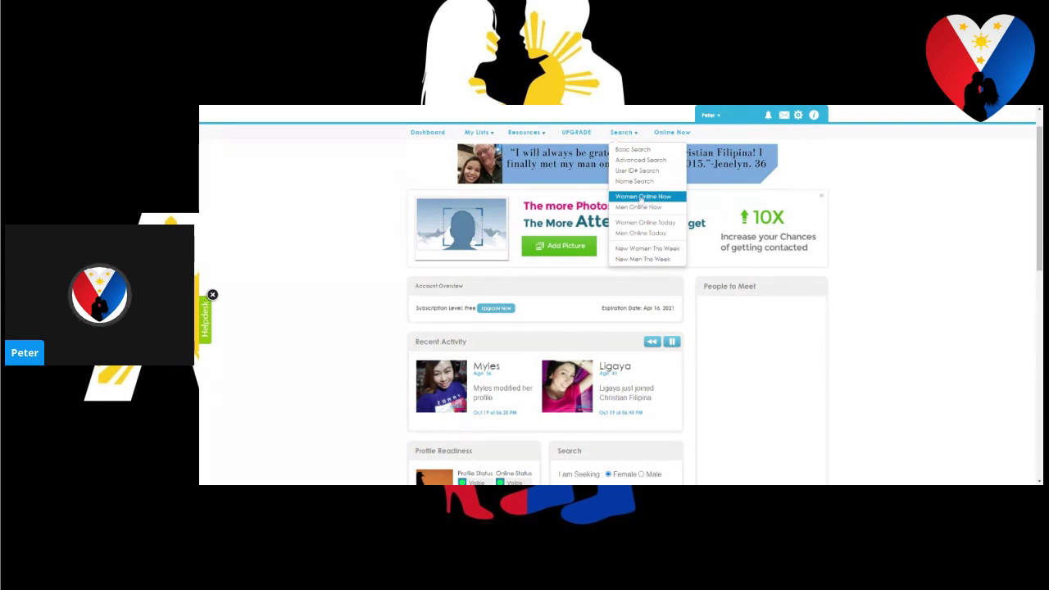
click(647, 198)
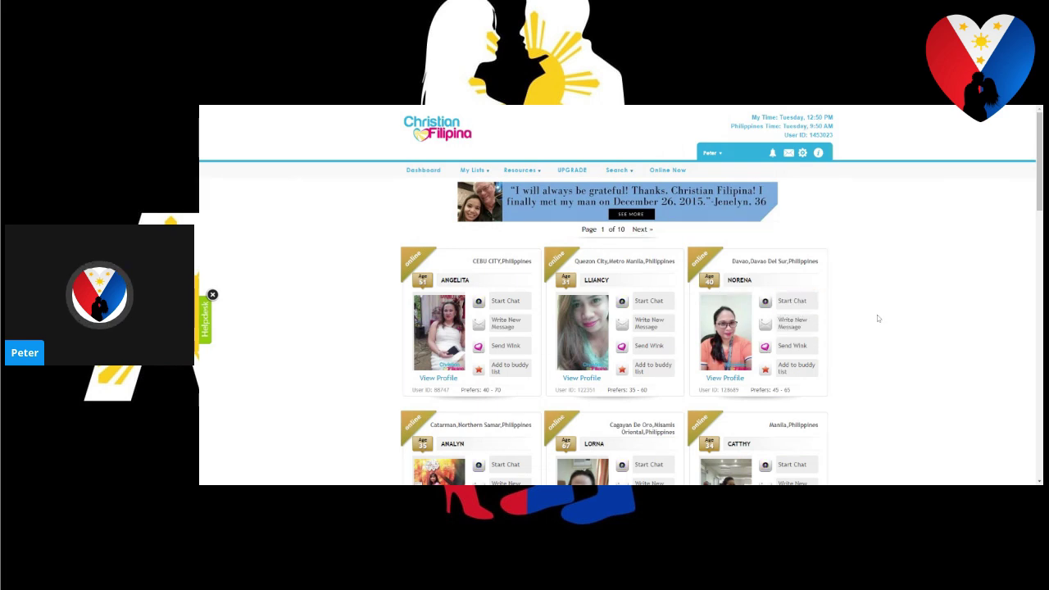
scroll(877, 312, down, 1)
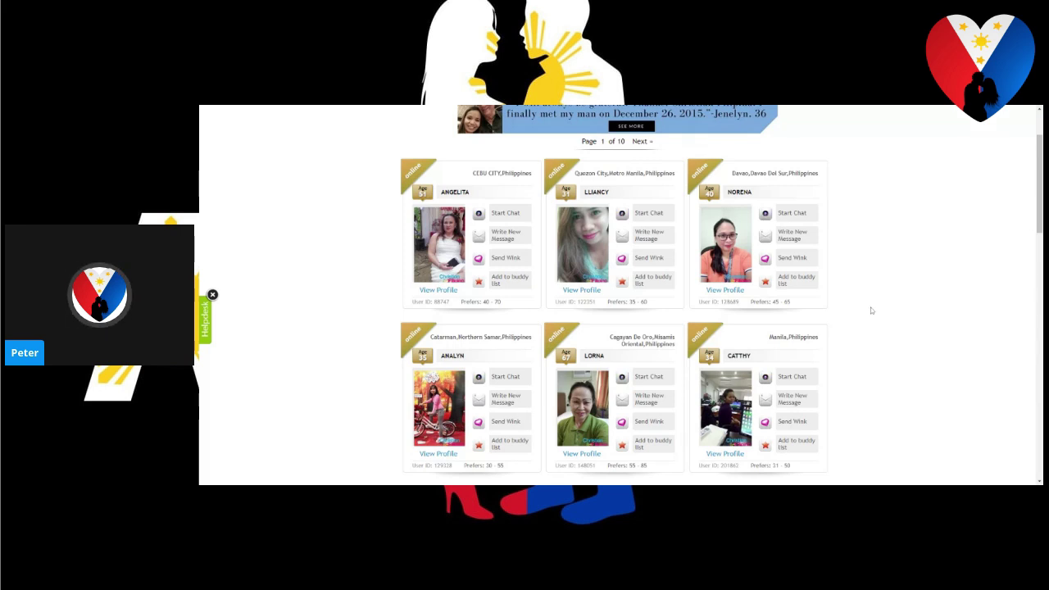
scroll(871, 311, up, 2)
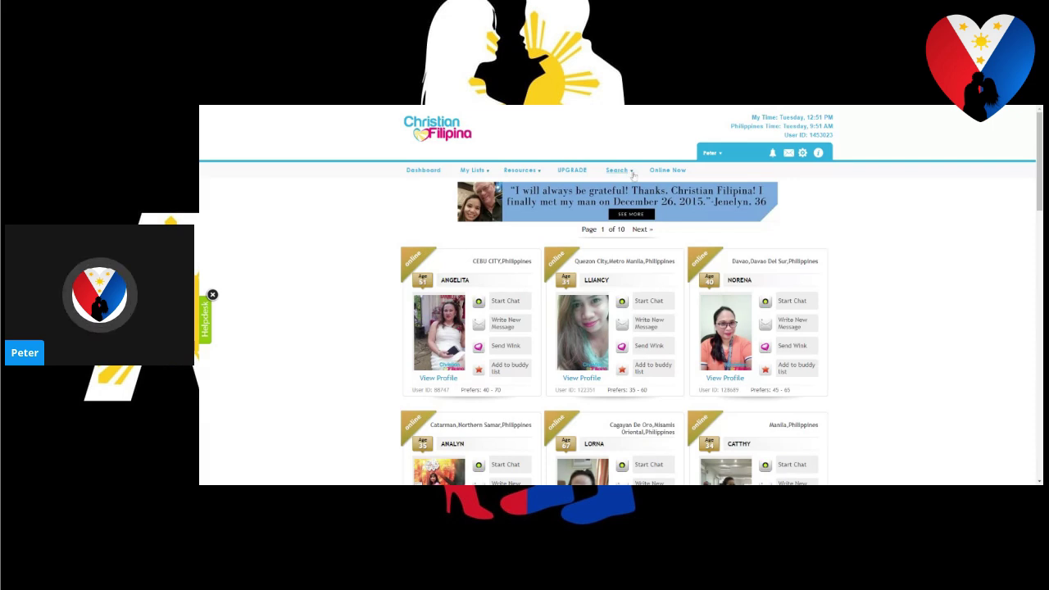
Step: Open the advanced search form and set the preferred age range to 29 to 56 years
click(631, 171)
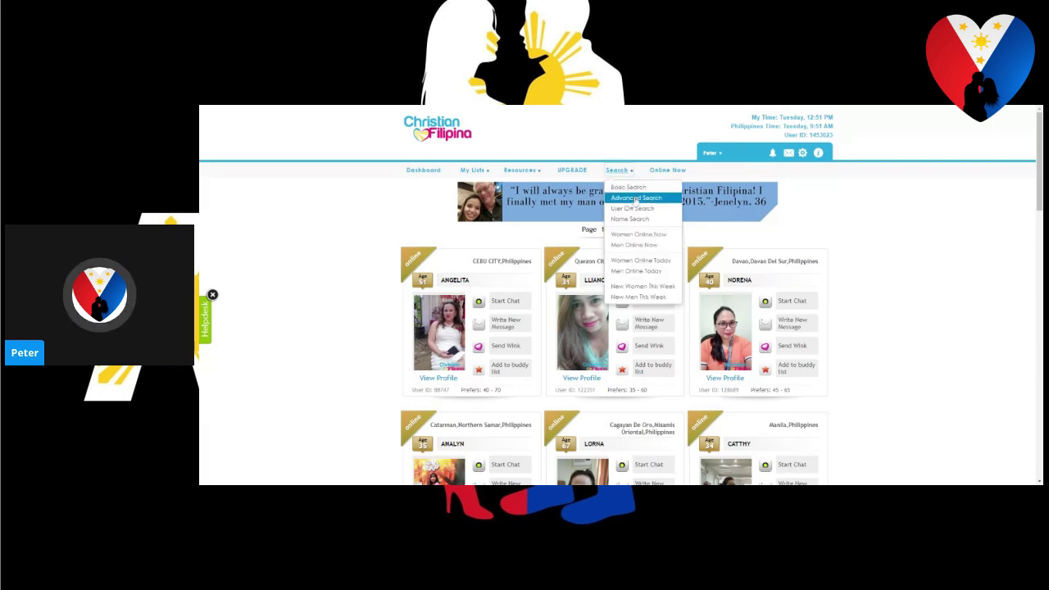
click(635, 198)
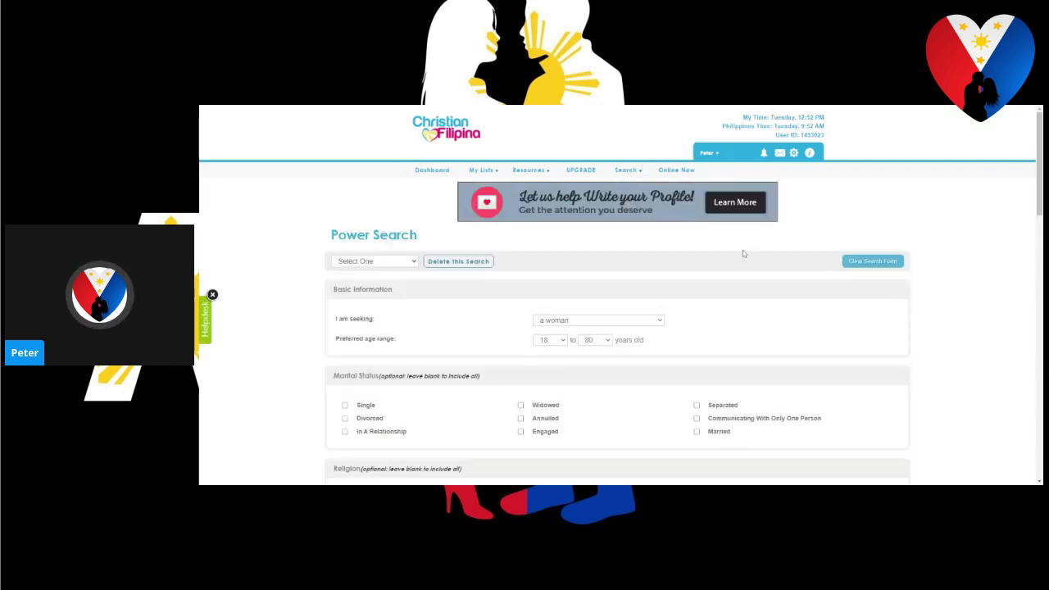
scroll(743, 253, down, 2)
scroll(742, 253, up, 2)
scroll(984, 242, down, 1)
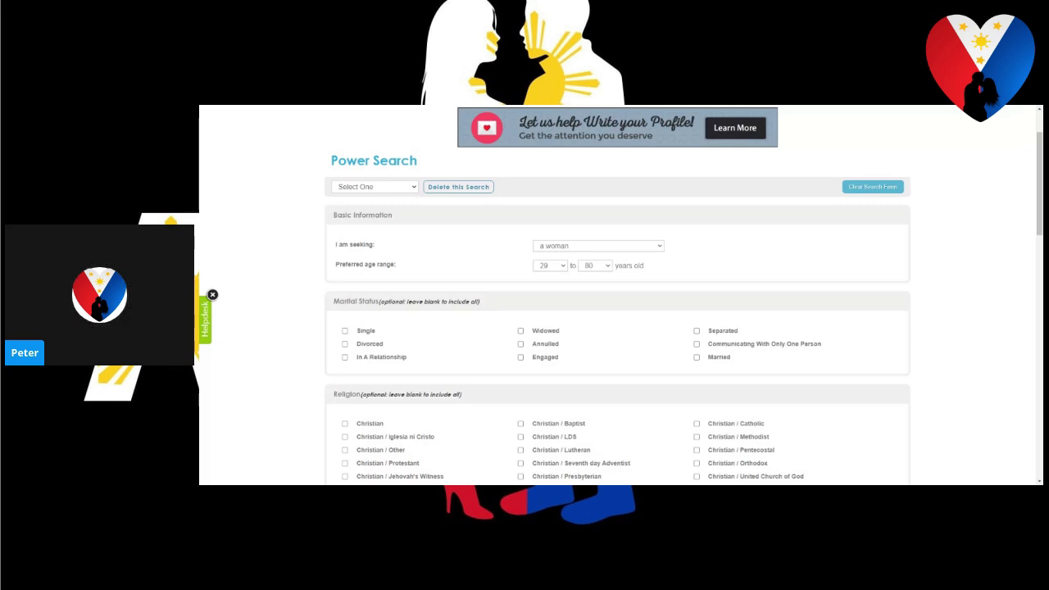
click(595, 265)
click(623, 299)
Step: Include the marital statuses Single, Widowed, Annulled and Communicating With Only One Person in the search criteria
scroll(307, 323, down, 1)
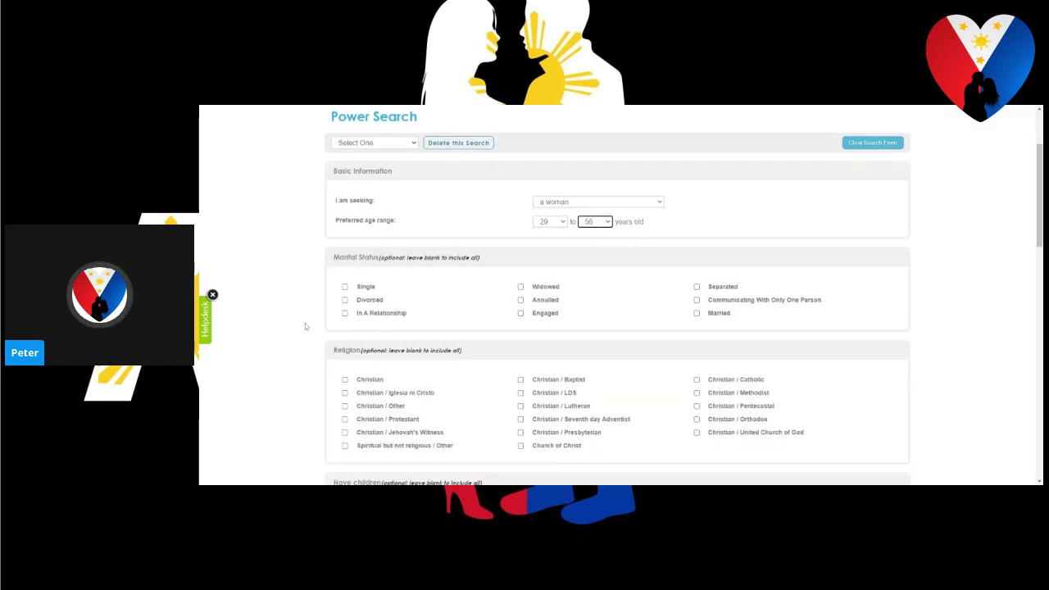
click(345, 288)
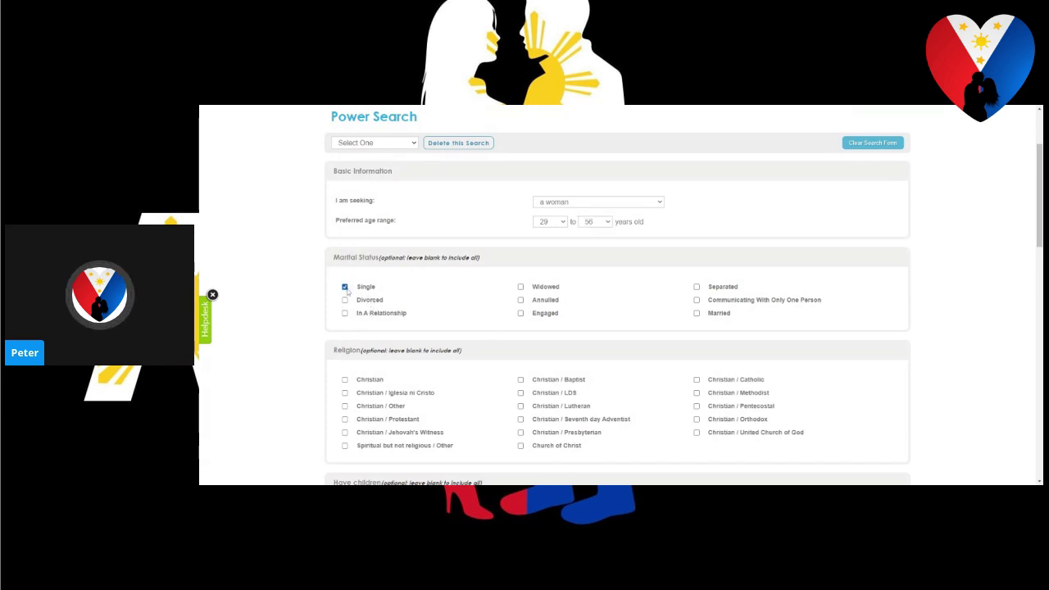
click(520, 288)
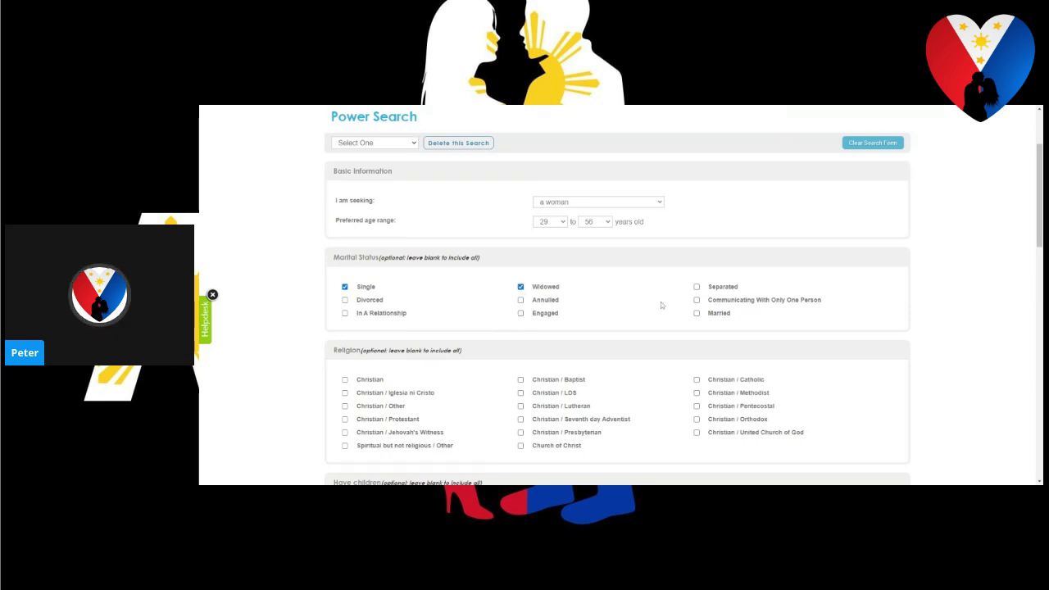
click(697, 300)
click(520, 301)
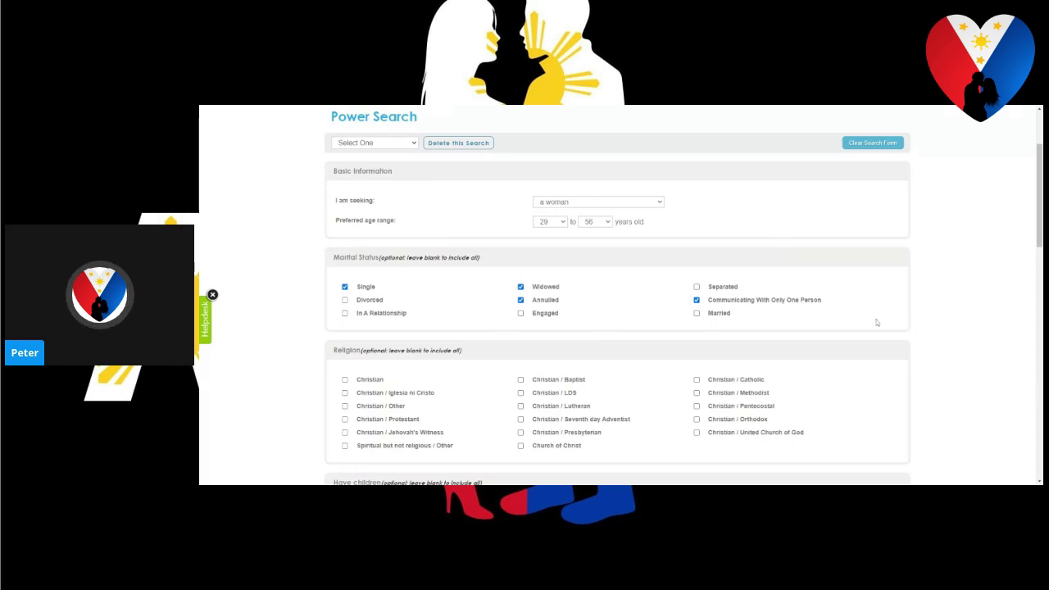
Step: Restrict the search to profiles With Photo Only, leaving the religion and children criteria blank
scroll(1037, 242, down, 2)
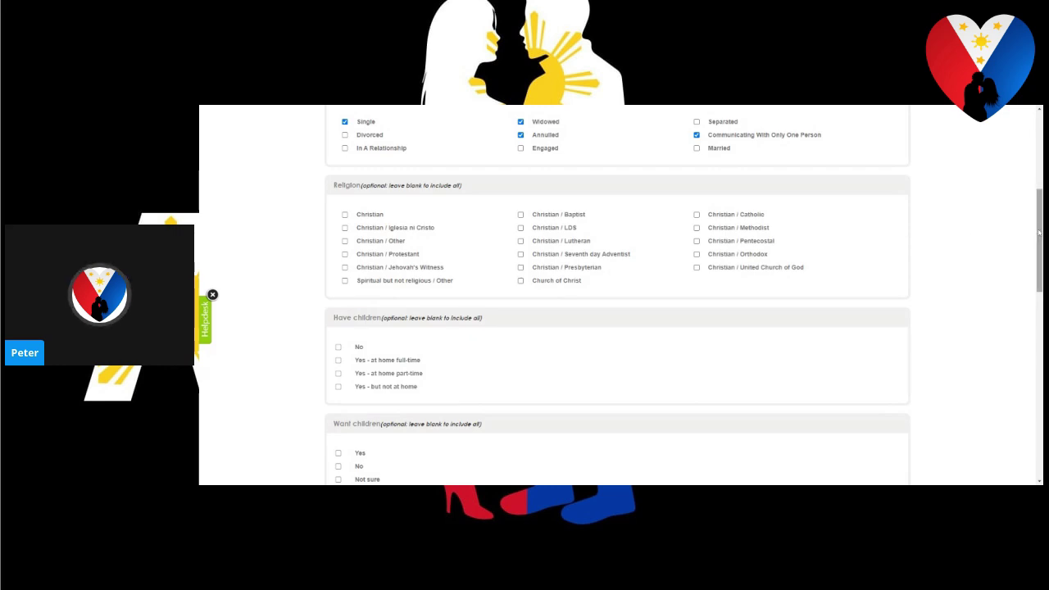
scroll(1039, 240, down, 1)
scroll(1039, 242, down, 1)
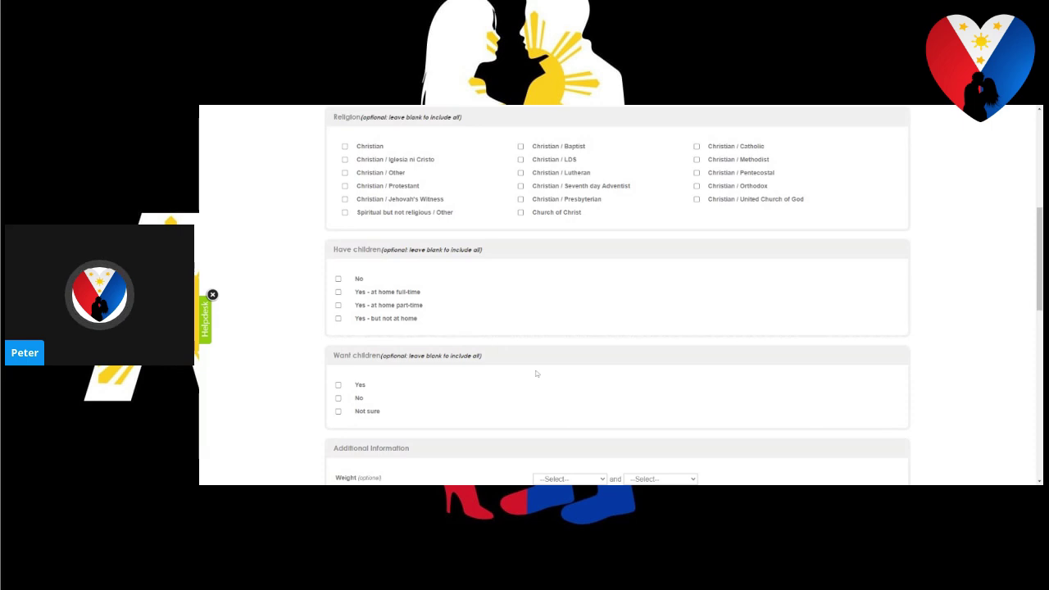
scroll(1039, 271, down, 3)
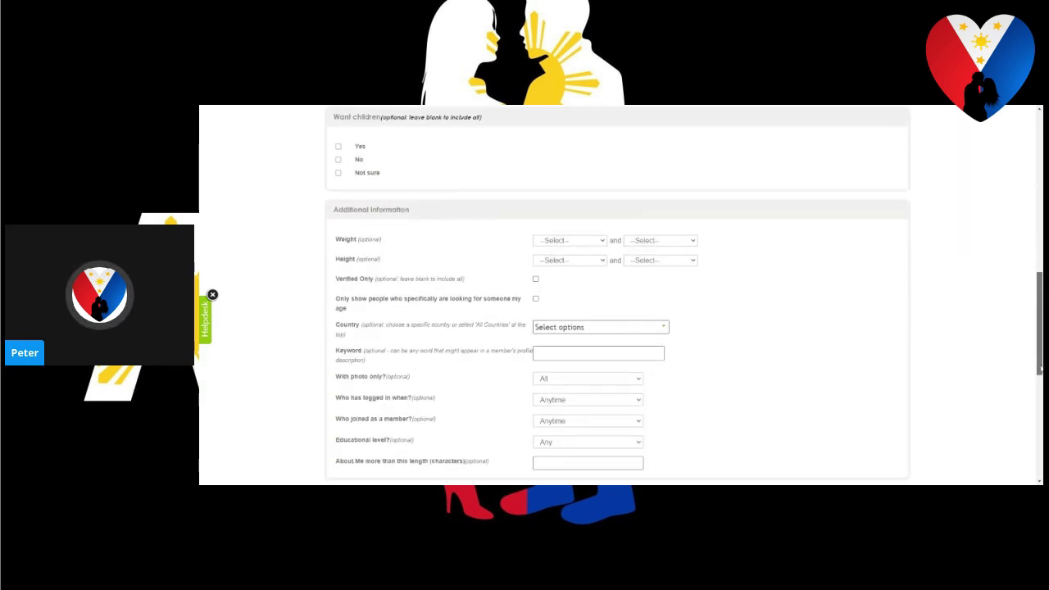
scroll(995, 361, down, 1)
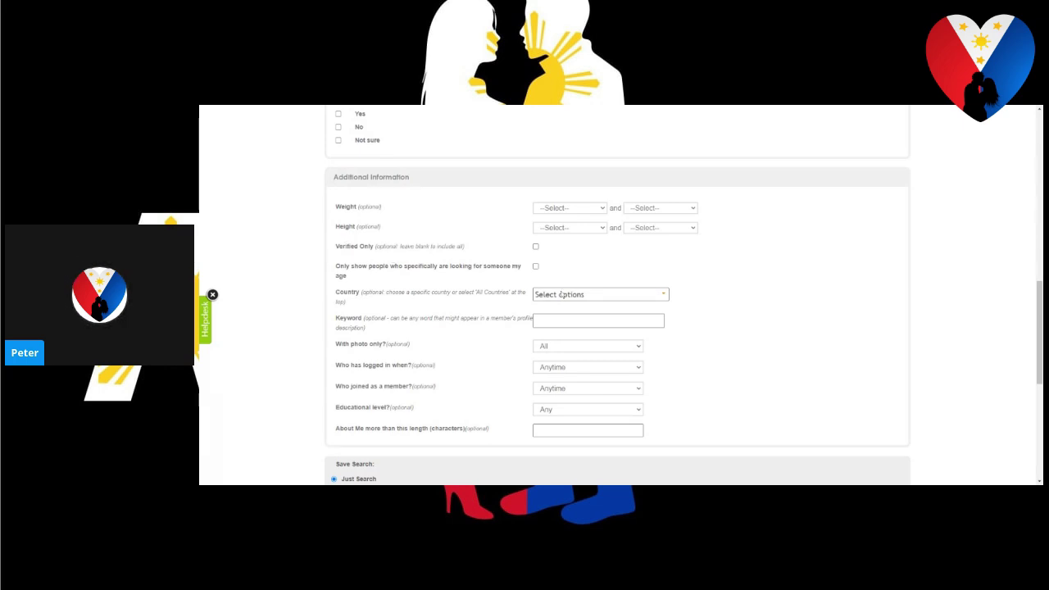
click(635, 349)
click(612, 353)
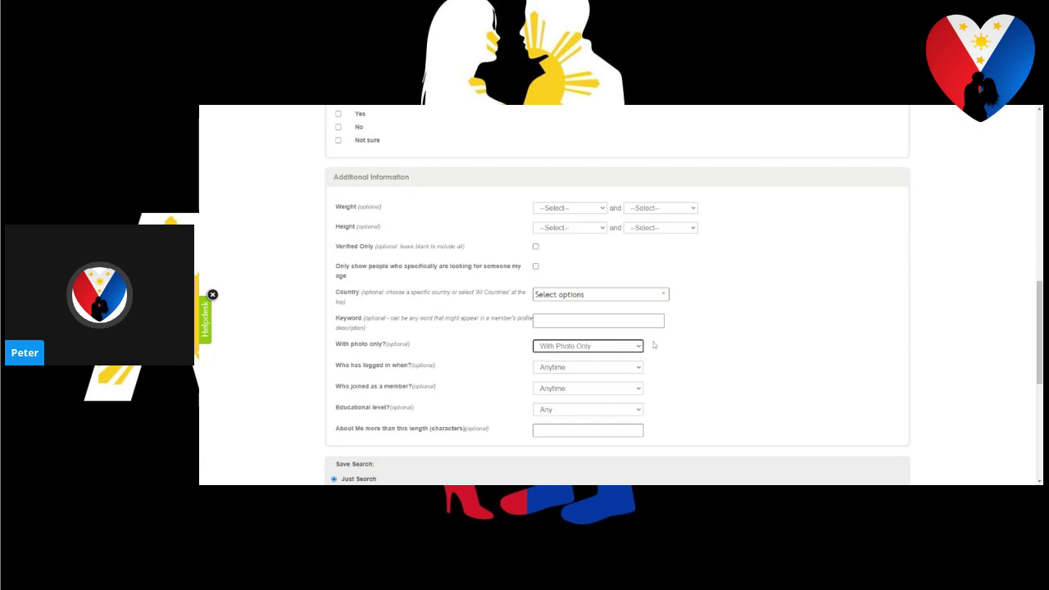
Step: Limit the search to members who joined In Last Month and have a Bachelors degree
scroll(1022, 318, down, 1)
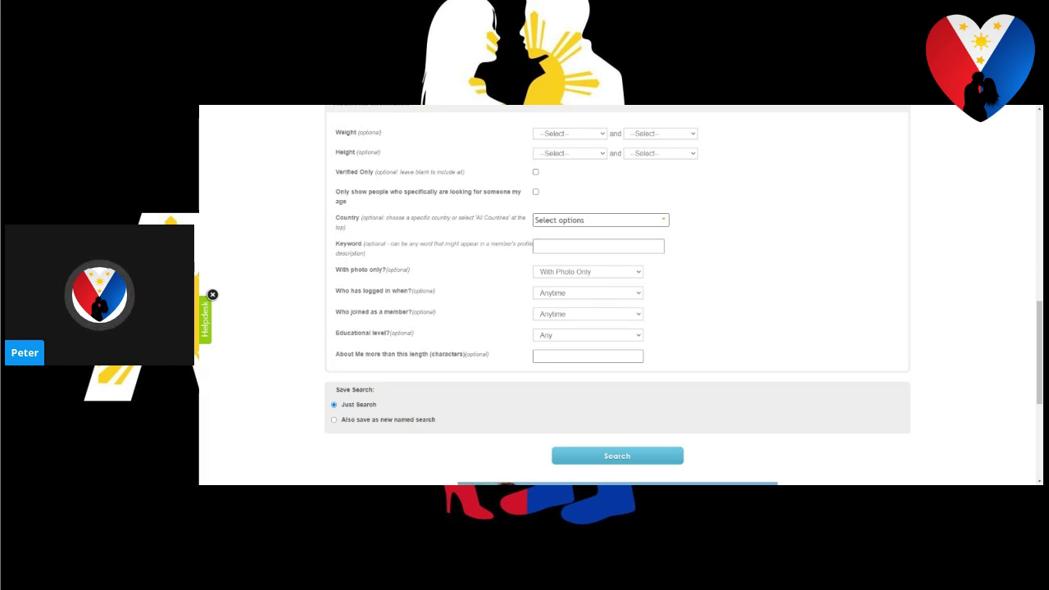
click(597, 342)
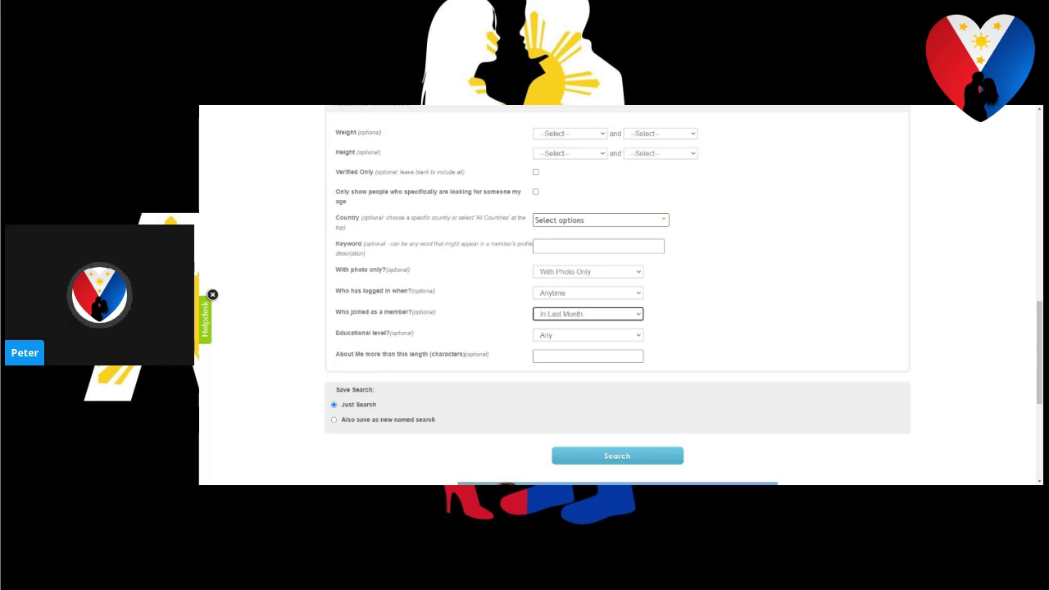
click(640, 337)
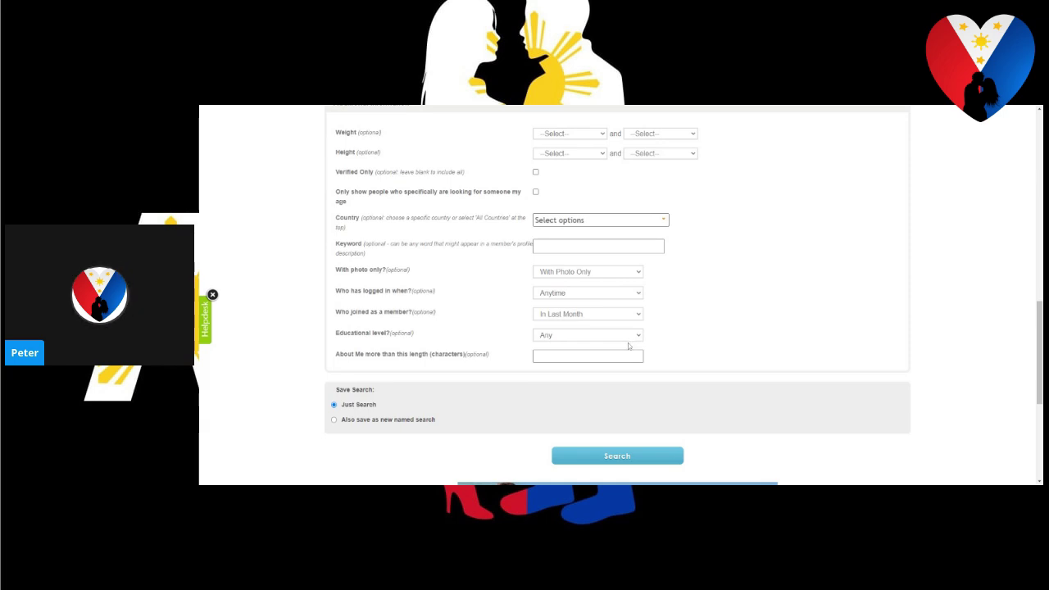
click(670, 365)
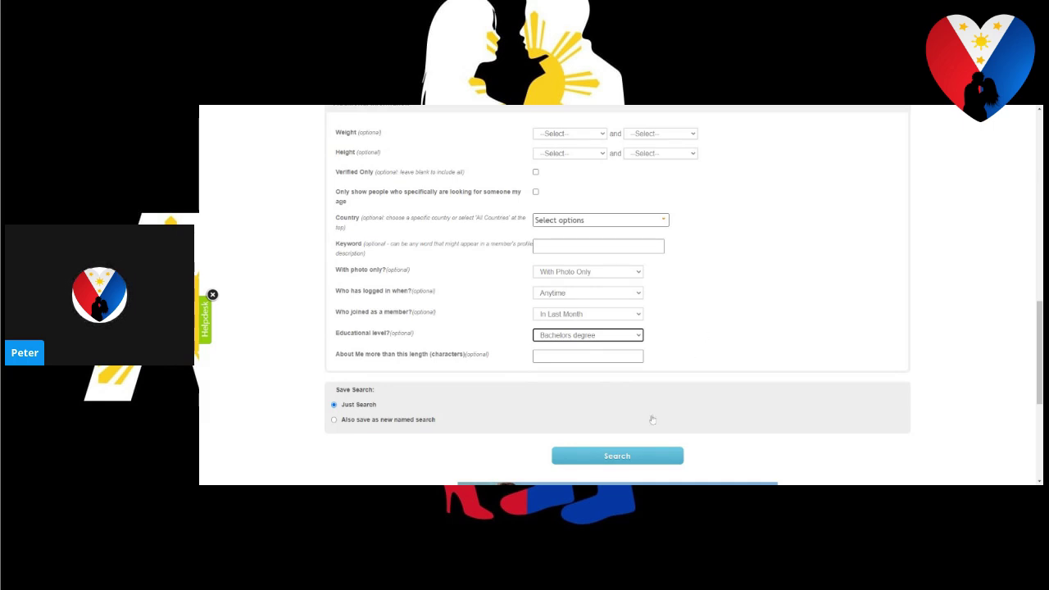
Step: Run the power search and look through the matching profiles on the first results page
click(632, 449)
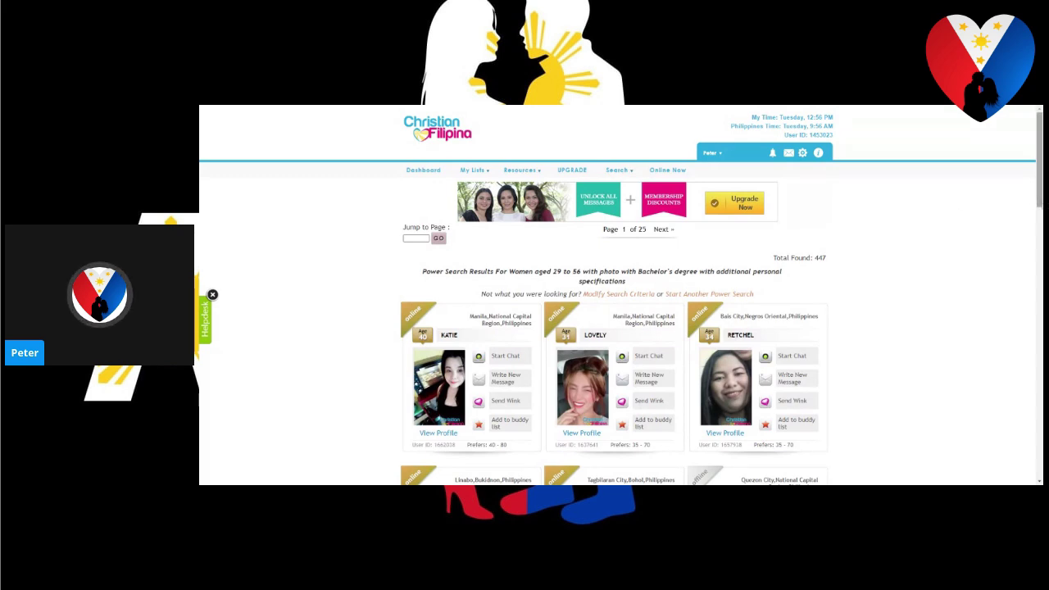
scroll(926, 252, down, 1)
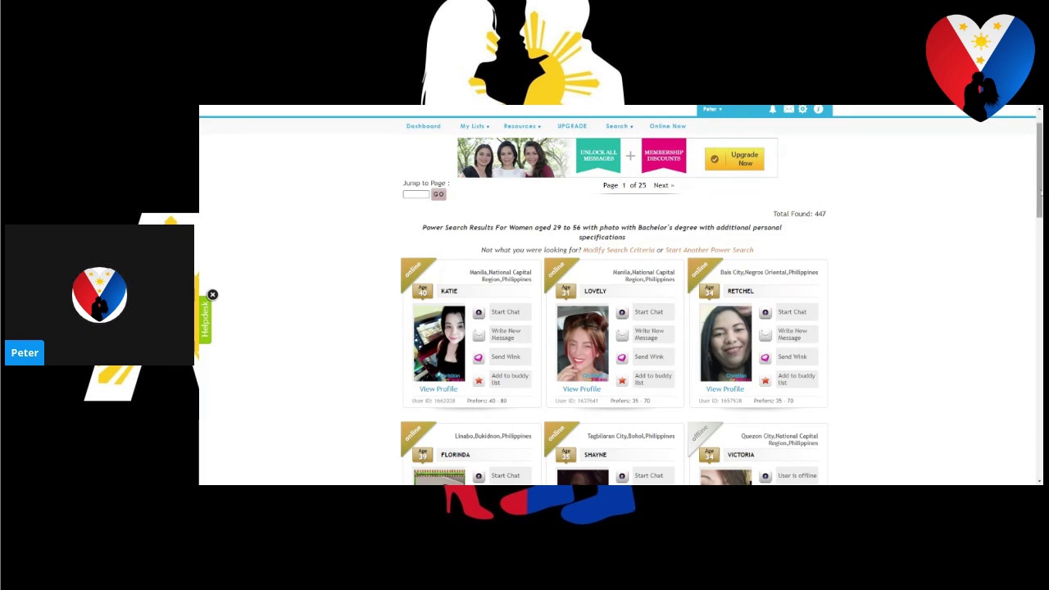
scroll(1042, 235, down, 2)
scroll(1041, 205, down, 2)
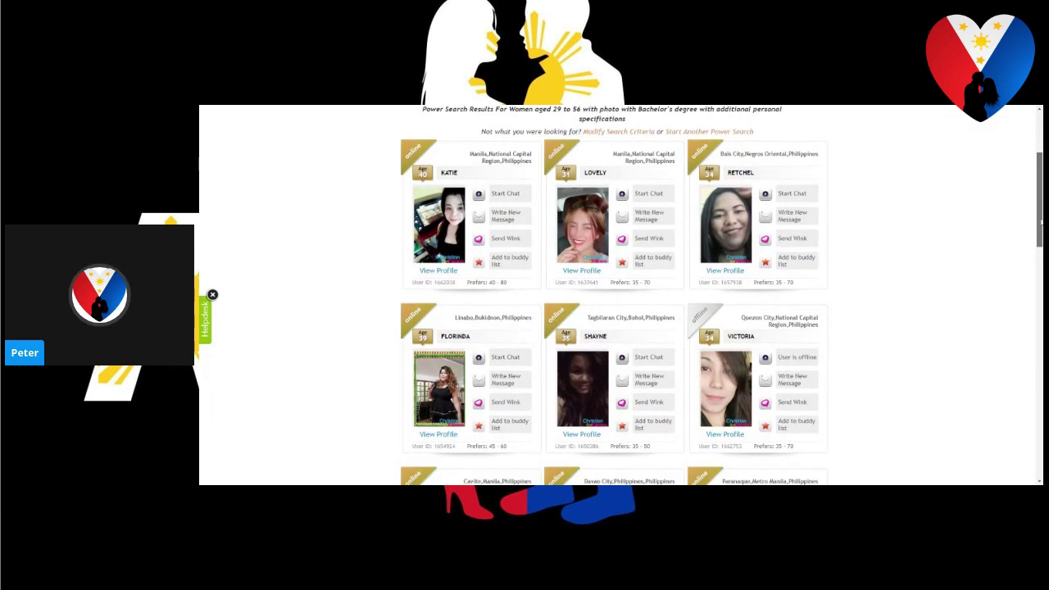
scroll(1041, 220, down, 1)
scroll(1041, 221, up, 2)
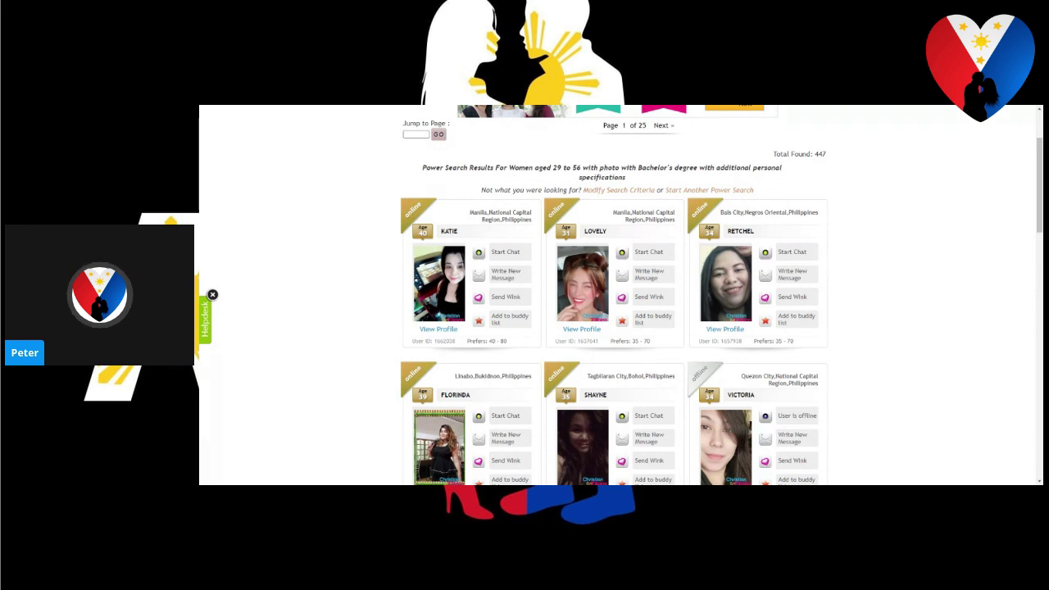
Step: Open the profile of the 40-year-old member from Manila, read the self-description and view the gallery photos
click(432, 290)
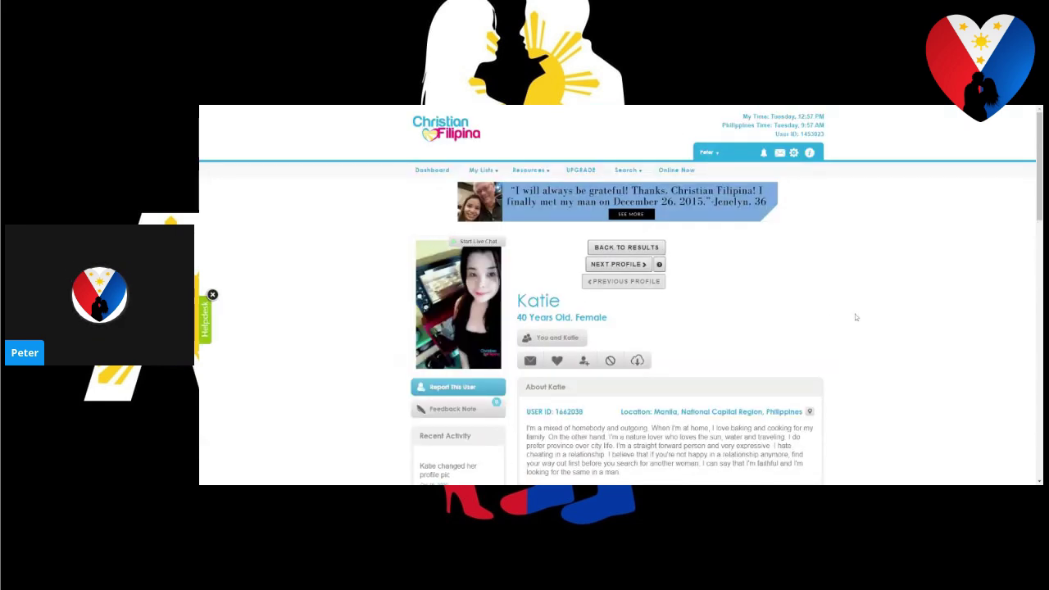
scroll(853, 312, down, 1)
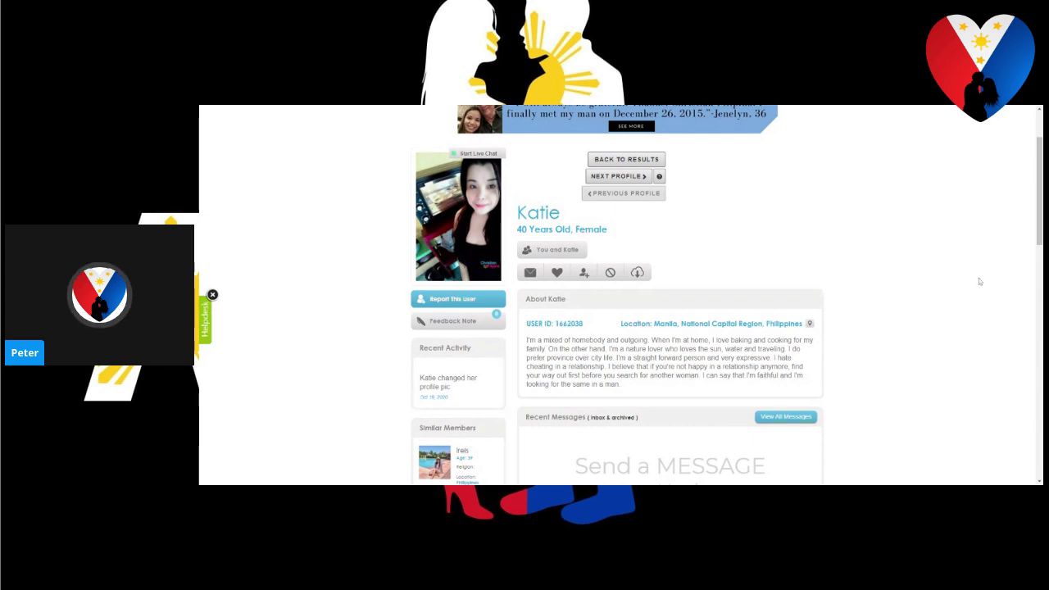
scroll(991, 267, down, 1)
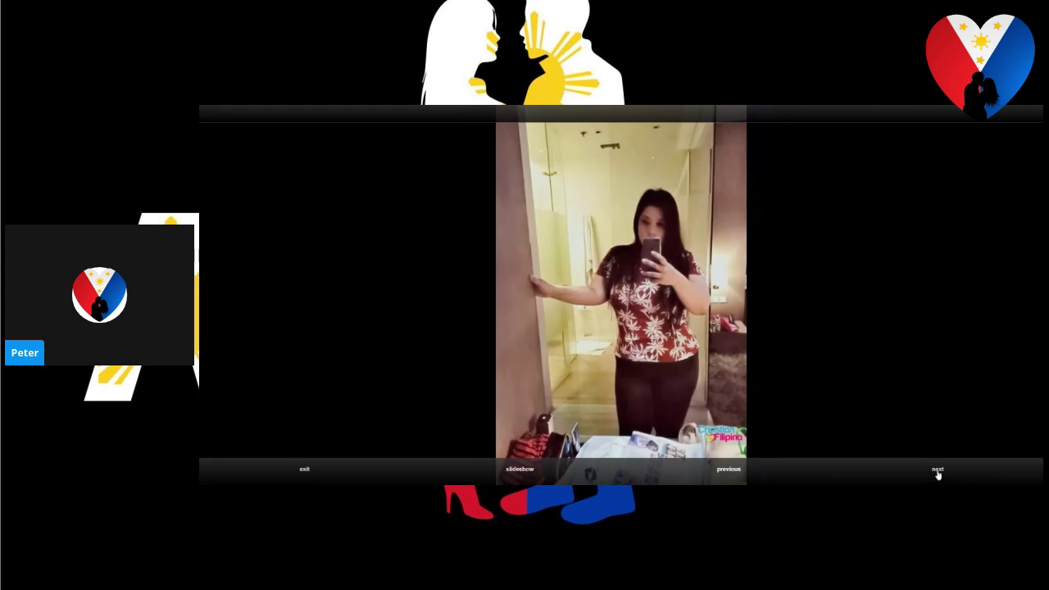
click(305, 470)
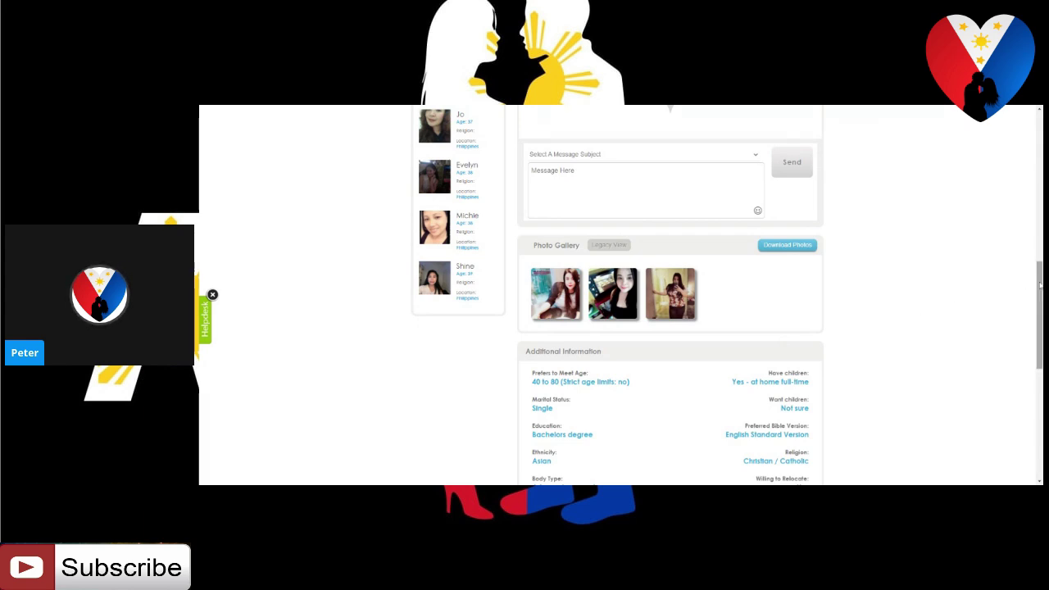
Step: Examine the profile's additional information, highlighting the marital status and education entries
scroll(1039, 316, down, 2)
scroll(1039, 315, down, 1)
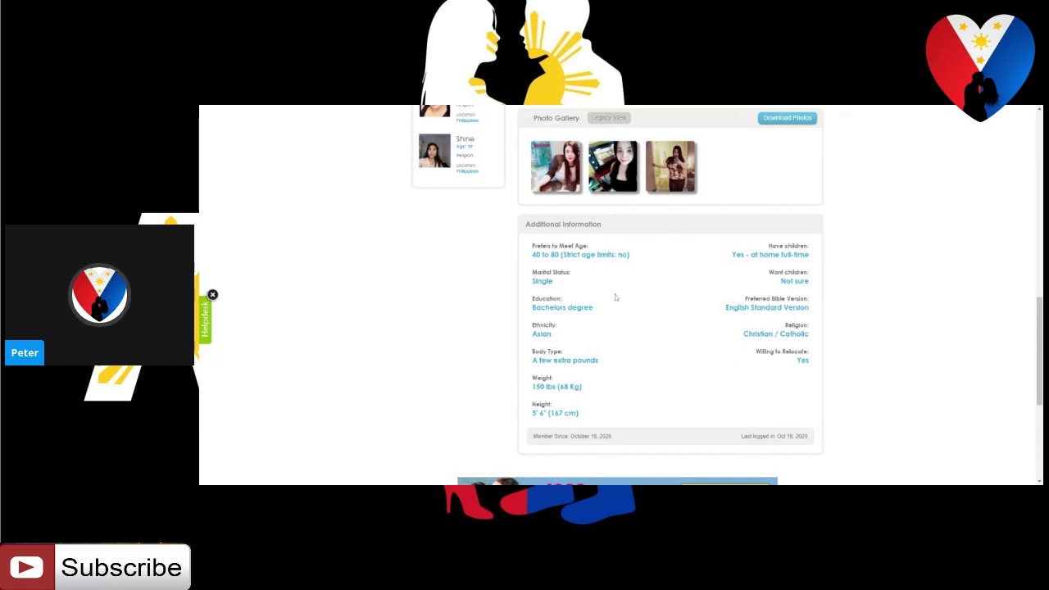
drag(560, 286, 532, 281)
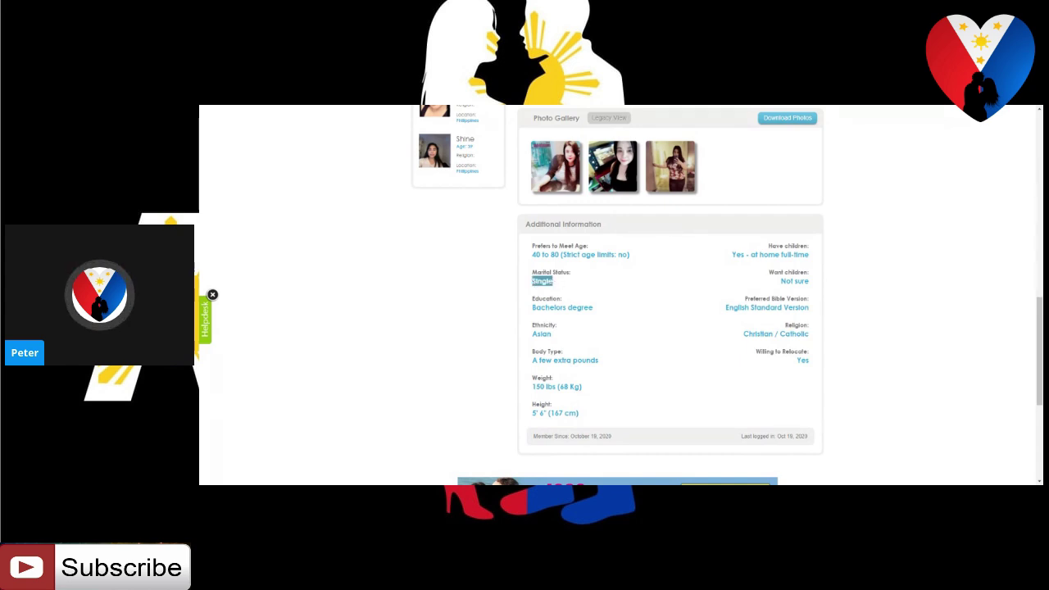
drag(596, 308, 531, 308)
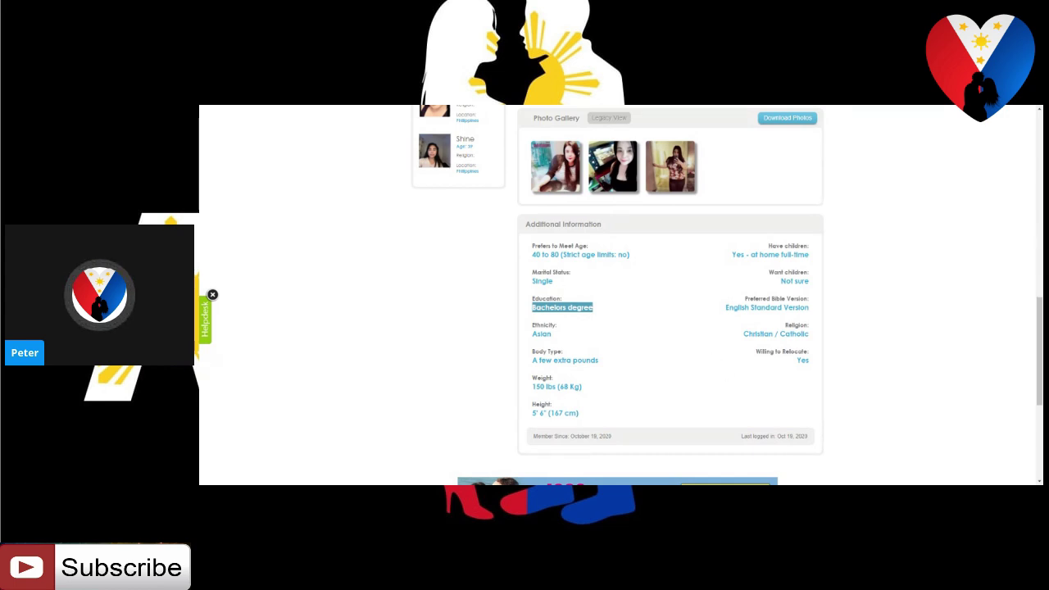
scroll(955, 270, up, 10)
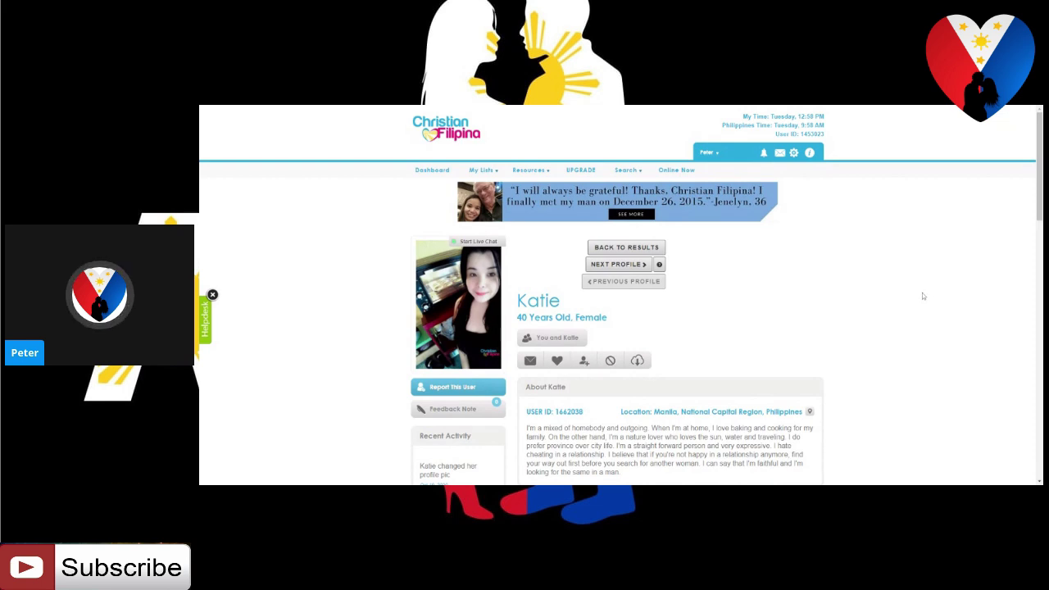
Step: Return to the search results, open the offline Quezon City member's profile and read the self-description
key(alt+Left)
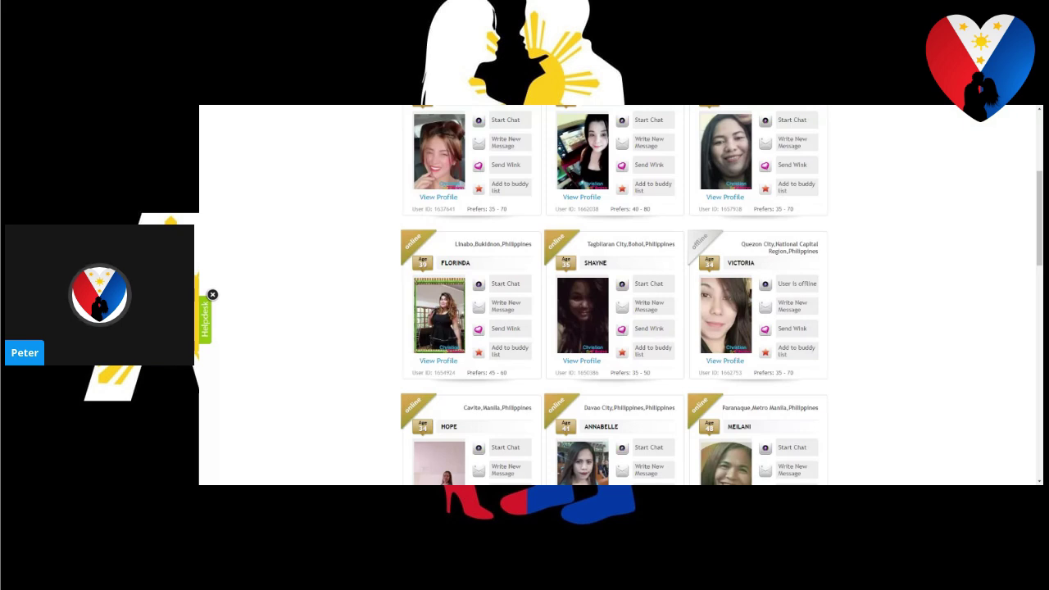
click(726, 315)
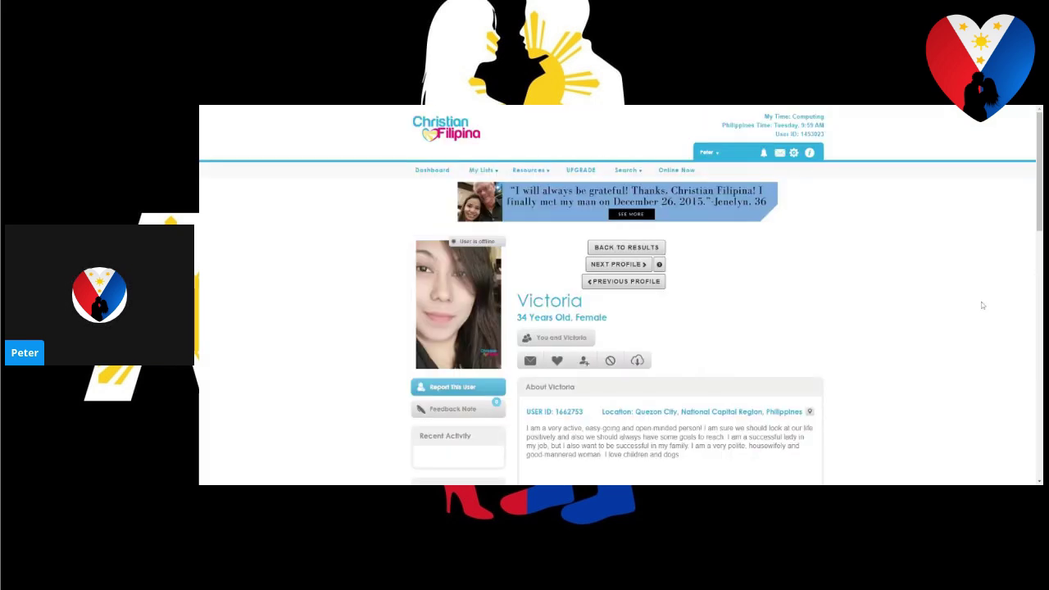
scroll(909, 350, down, 5)
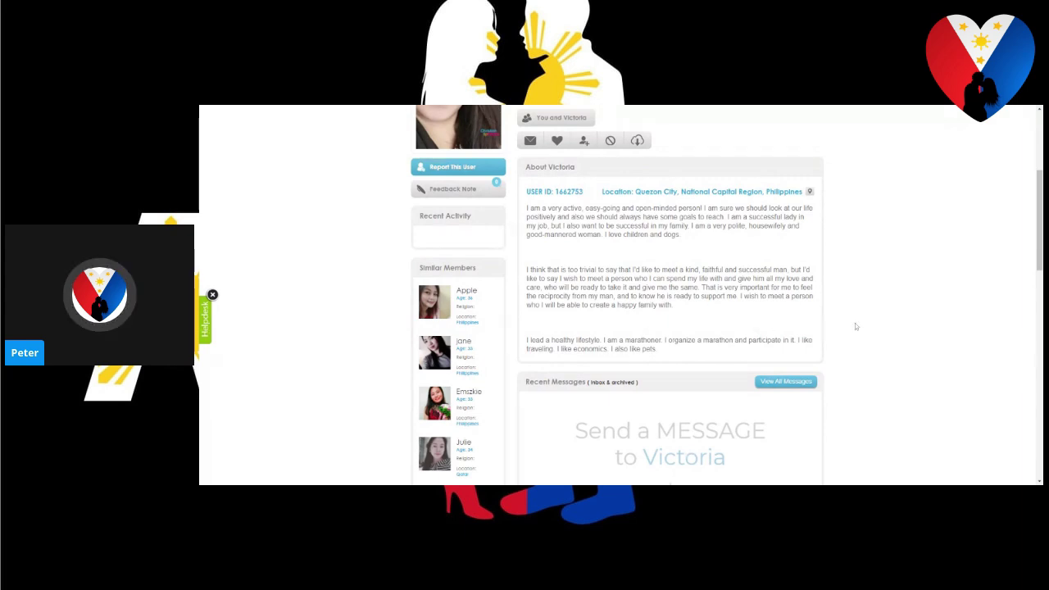
Step: Read the rest of the Quezon City member's profile, highlighting the Want children entry in the additional information
scroll(890, 311, down, 1)
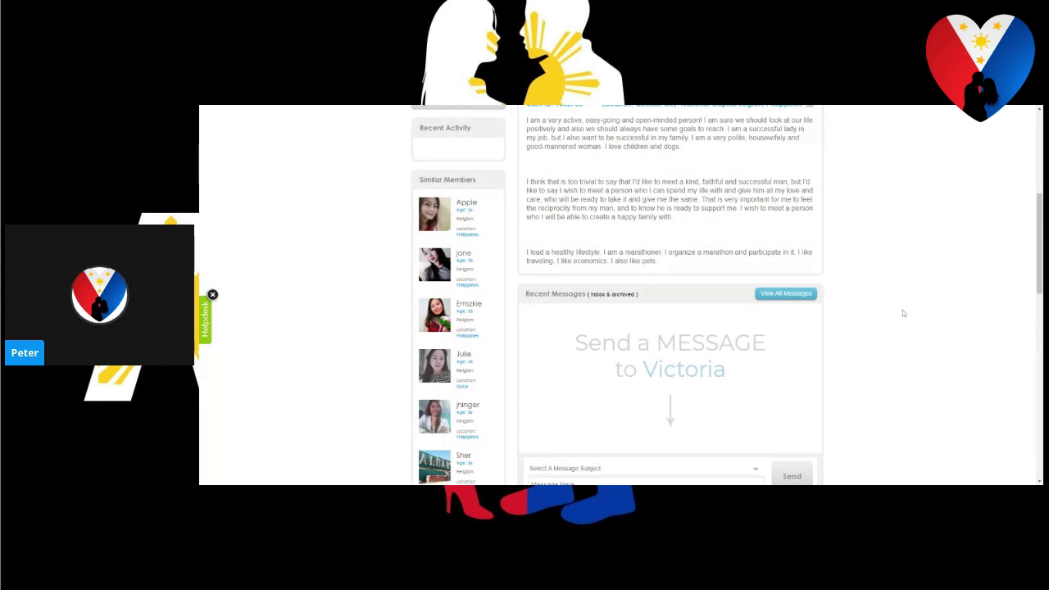
scroll(901, 312, down, 3)
scroll(889, 311, down, 3)
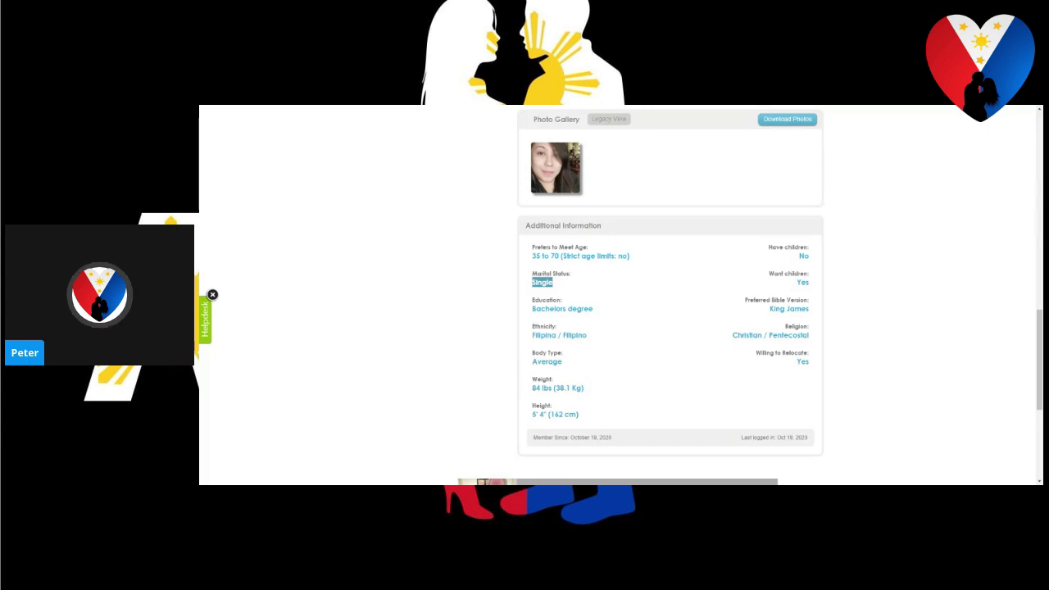
drag(791, 283, 824, 290)
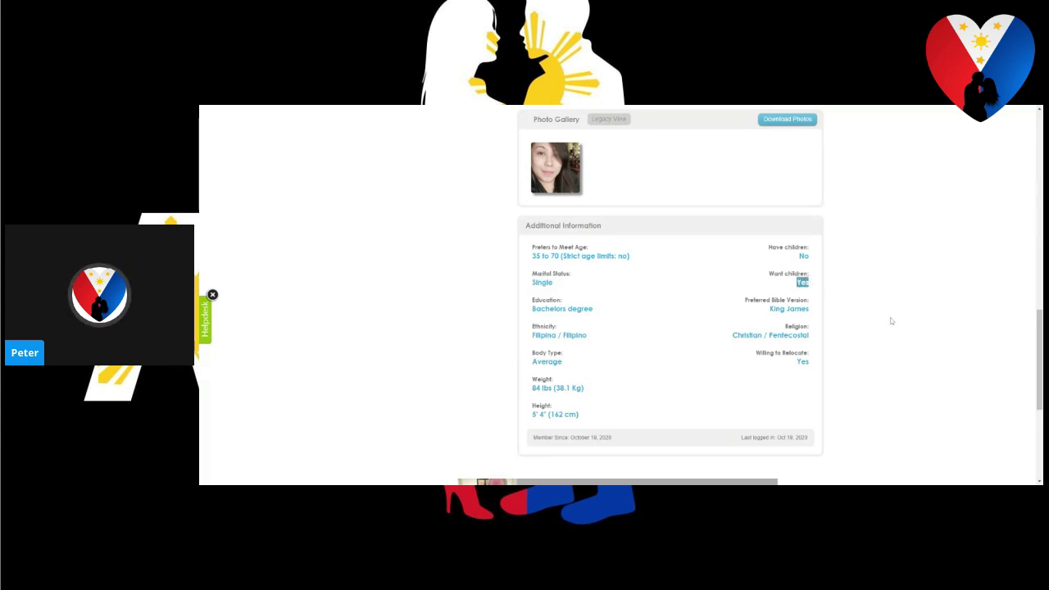
scroll(889, 308, up, 10)
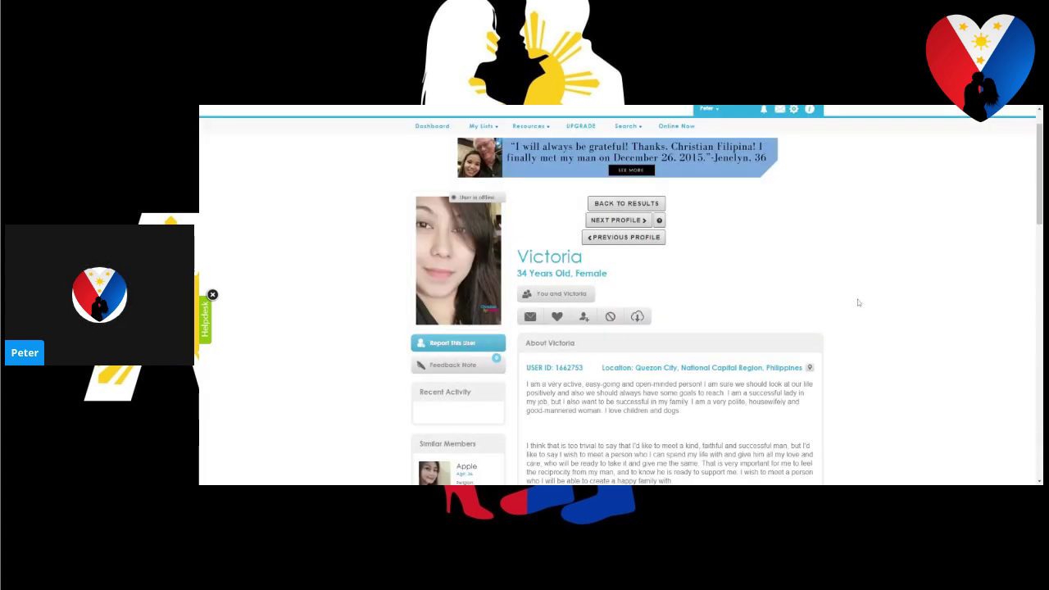
Step: Return to the search results, open the membership upgrade page and review the packages and Platinum membership benefits
key(alt+Left)
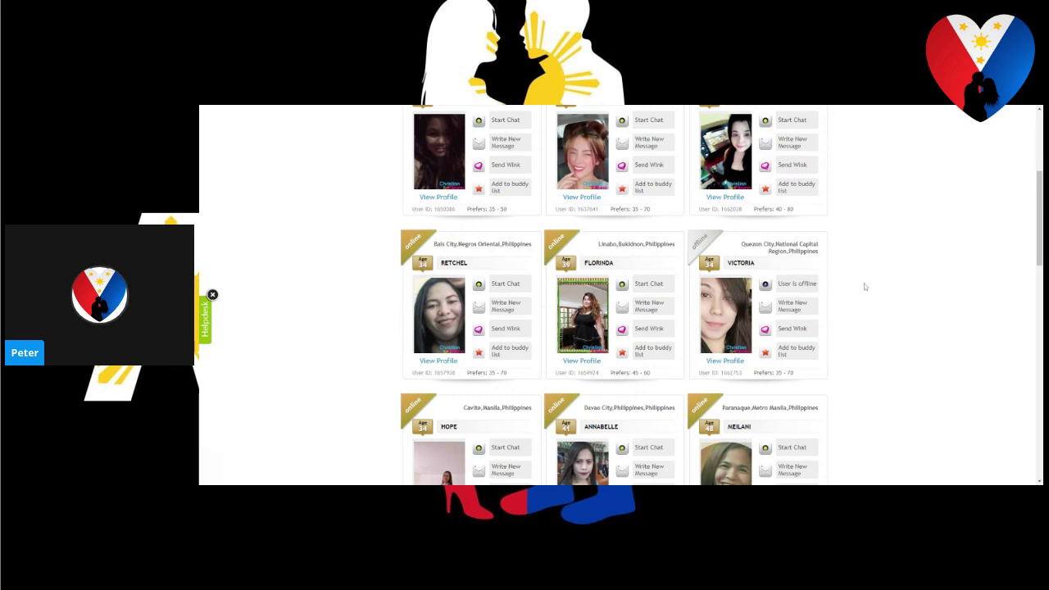
scroll(822, 262, up, 3)
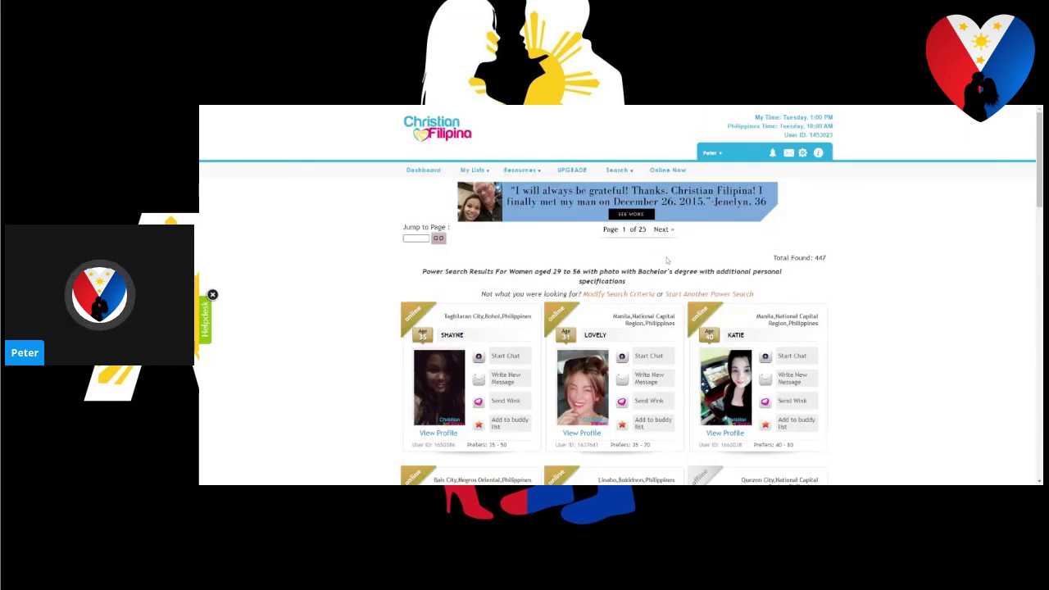
click(573, 170)
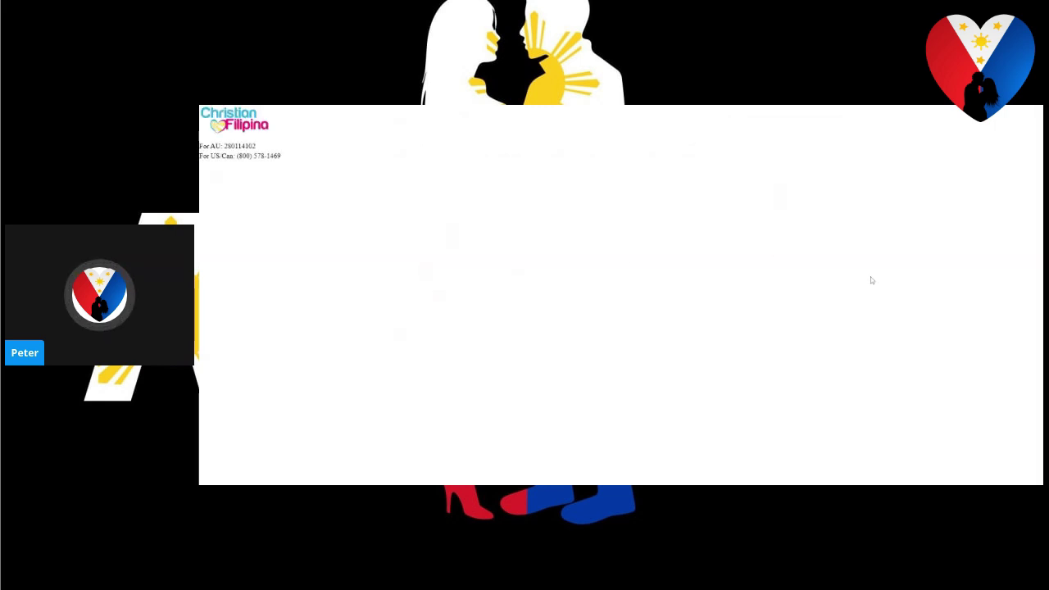
scroll(929, 304, down, 1)
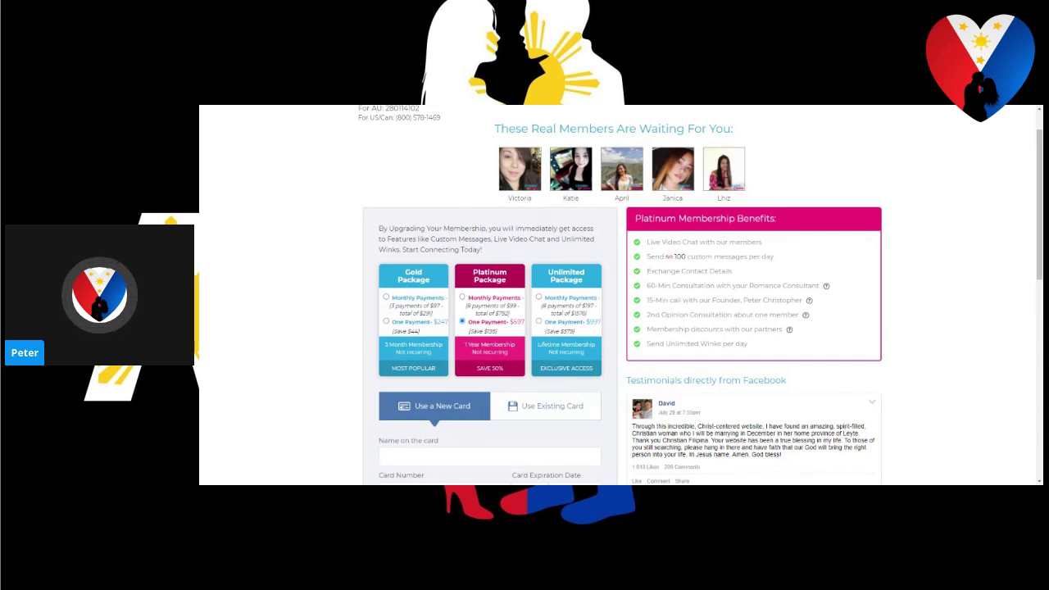
mouse_move(827, 289)
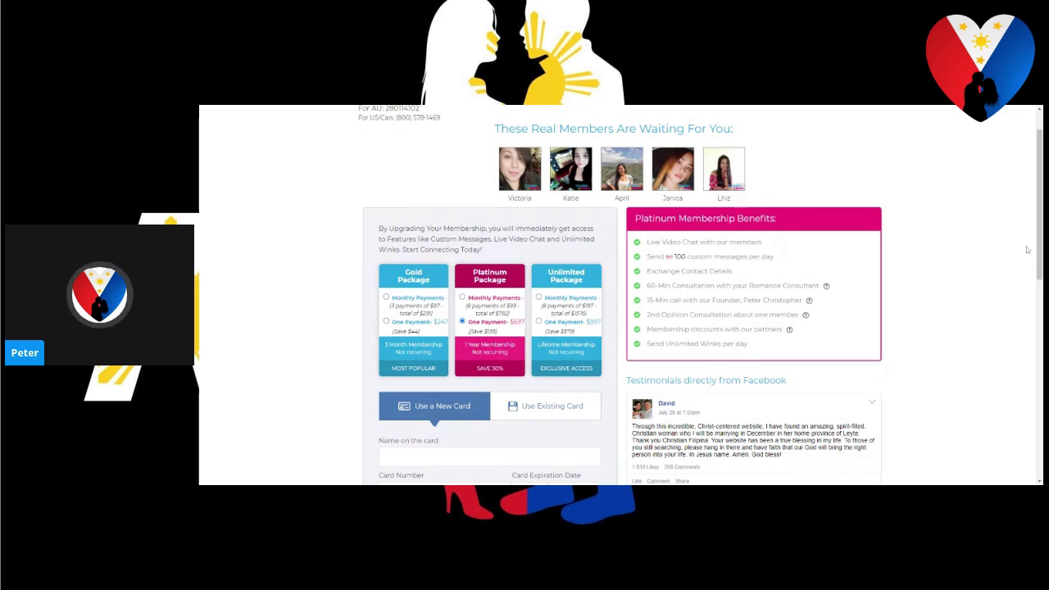
drag(1038, 250, 1028, 290)
scroll(587, 249, up, 3)
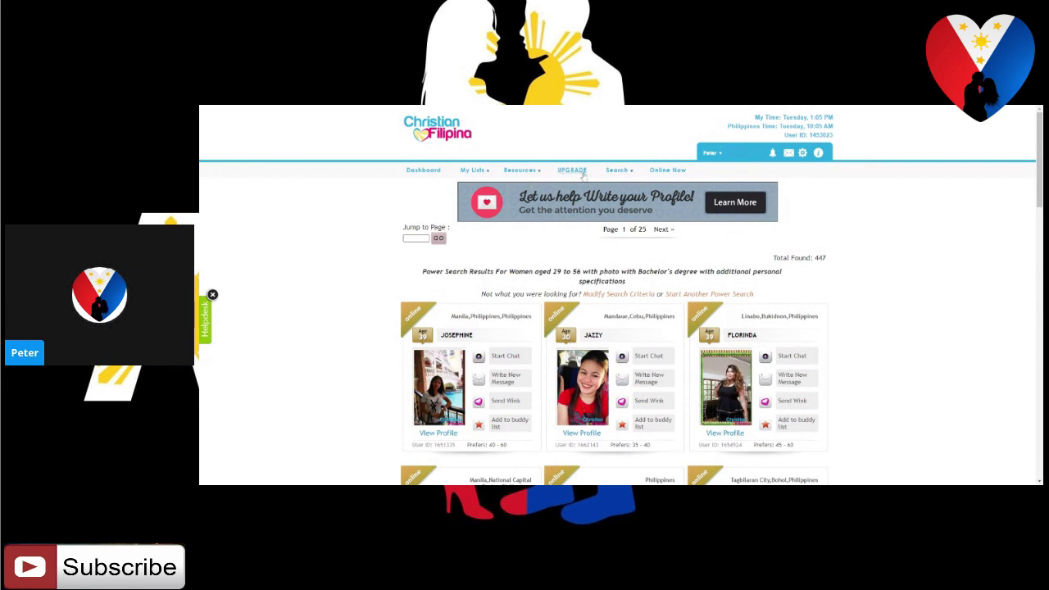
Step: Start a new advanced search and restrict it to verified members only
click(619, 174)
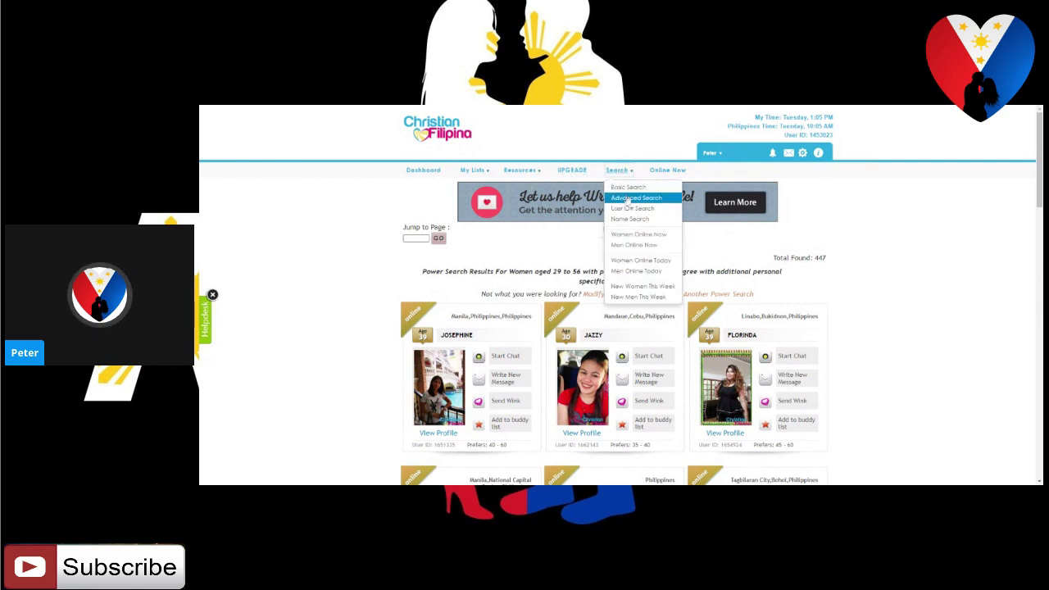
click(628, 198)
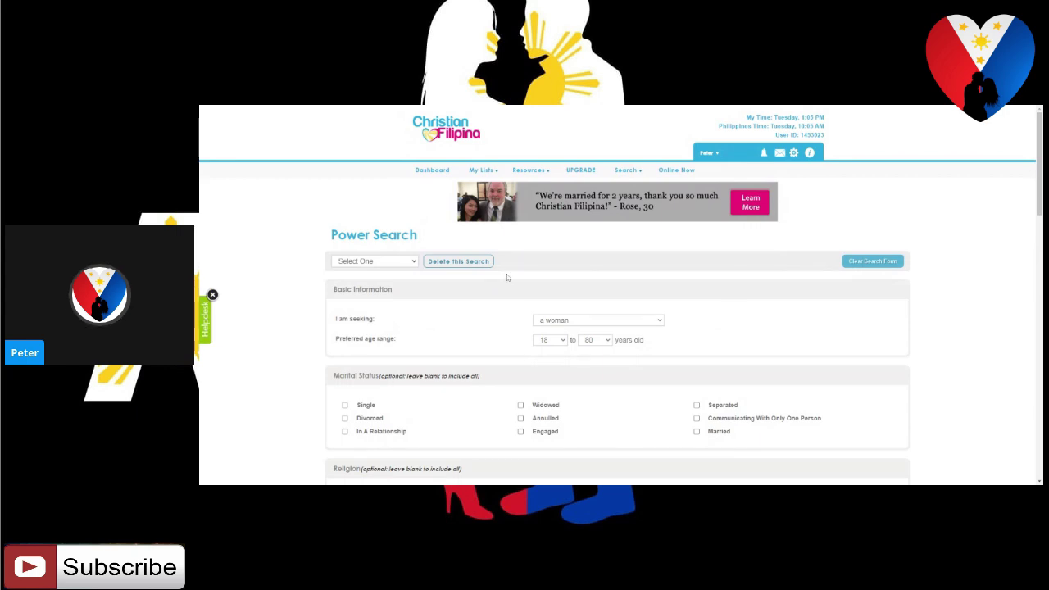
scroll(504, 273, down, 10)
scroll(1004, 355, down, 1)
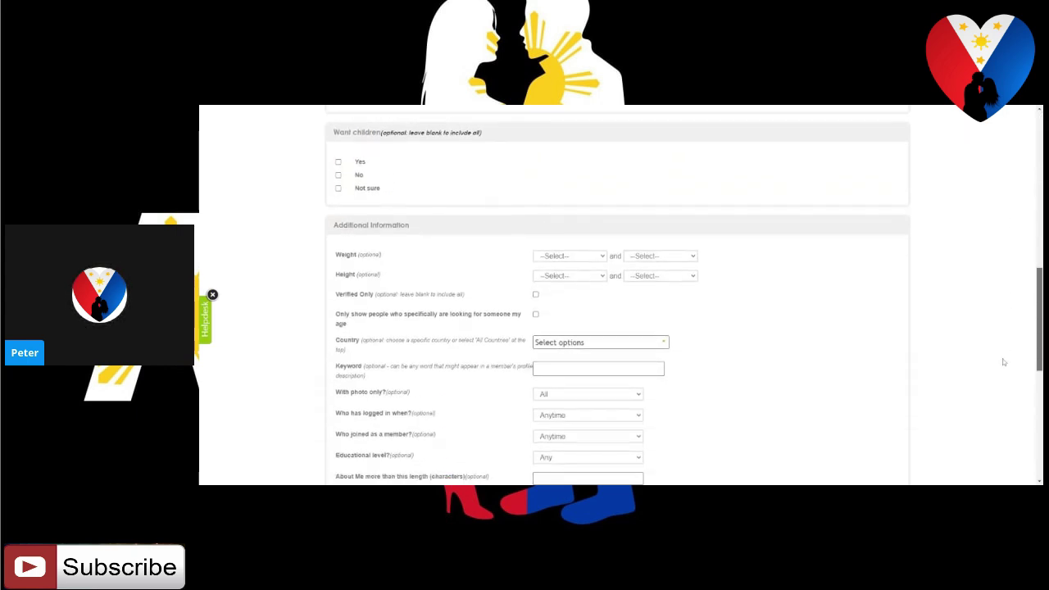
click(536, 288)
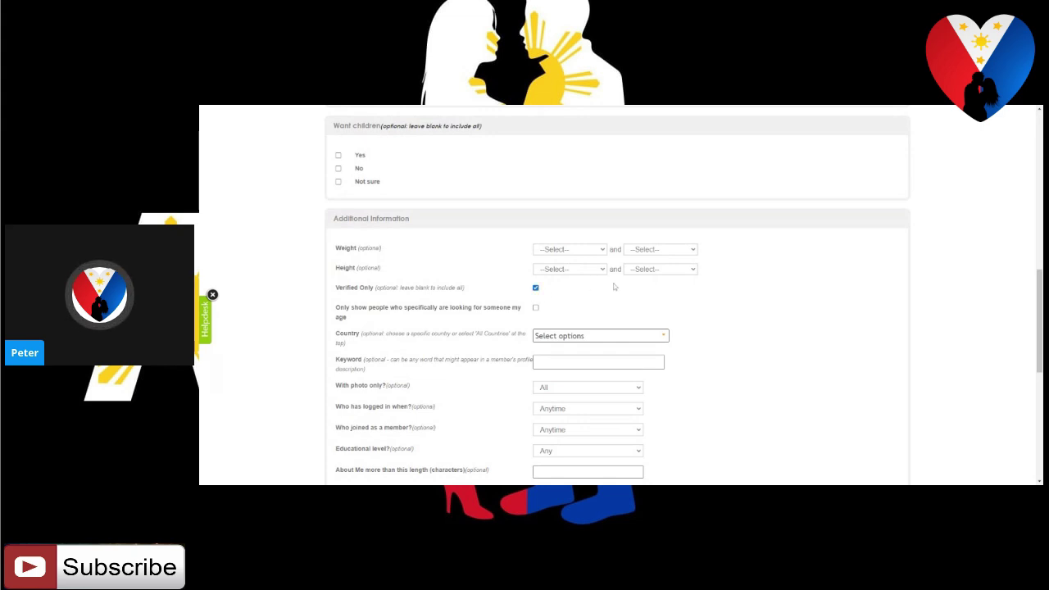
Step: Set the preferred age range of the power search to 27 to 52 years old
scroll(741, 274, up, 3)
scroll(748, 263, up, 2)
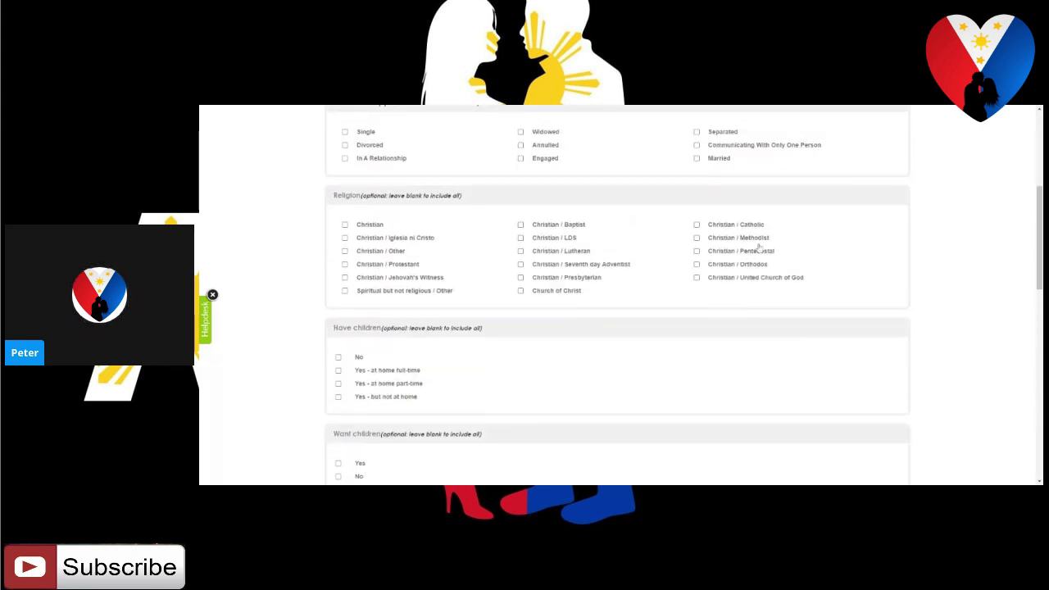
scroll(758, 249, up, 3)
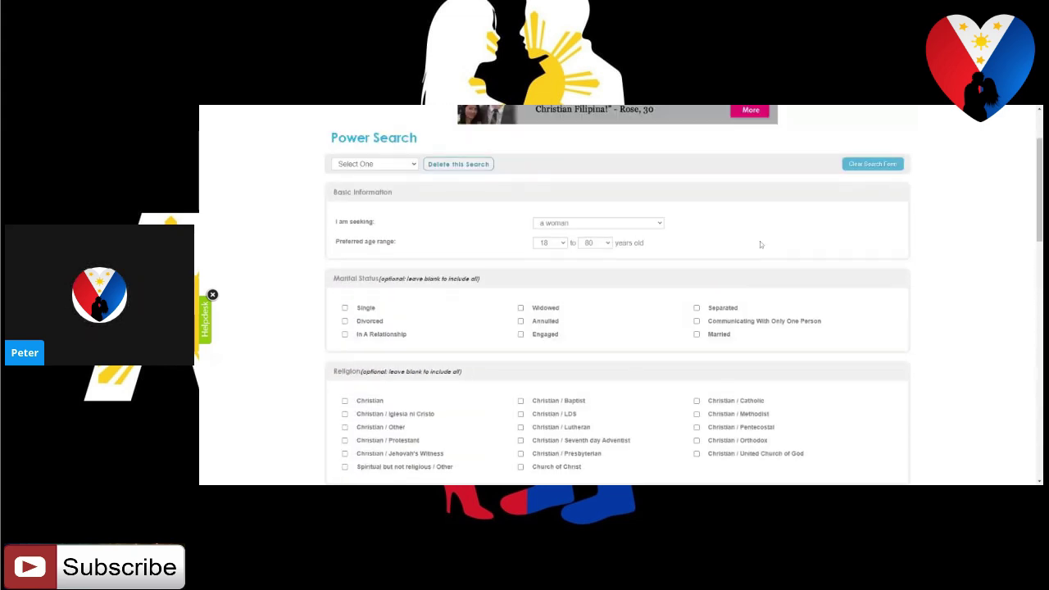
click(551, 243)
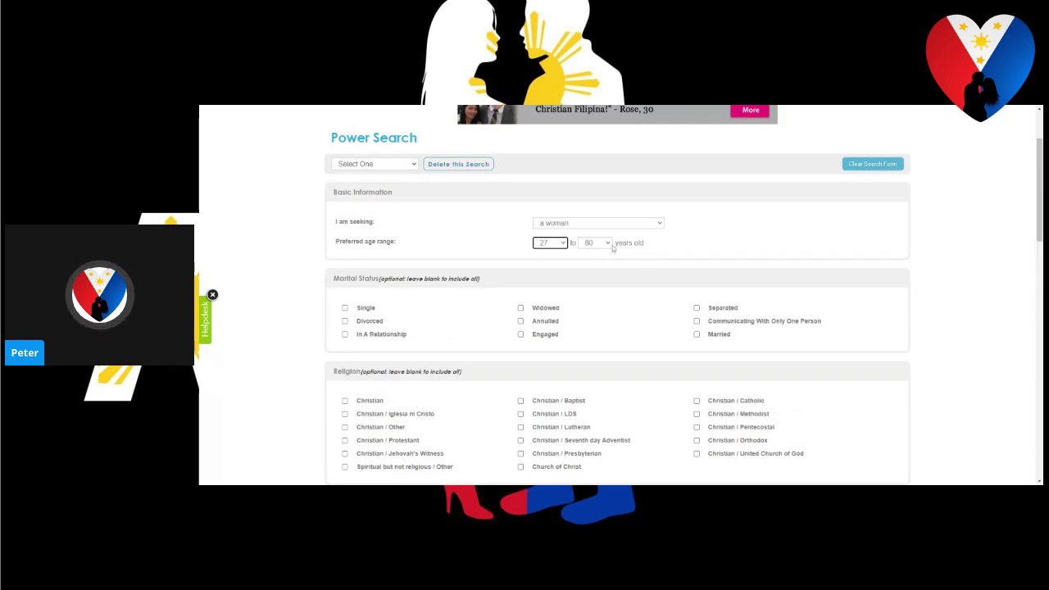
text(27)
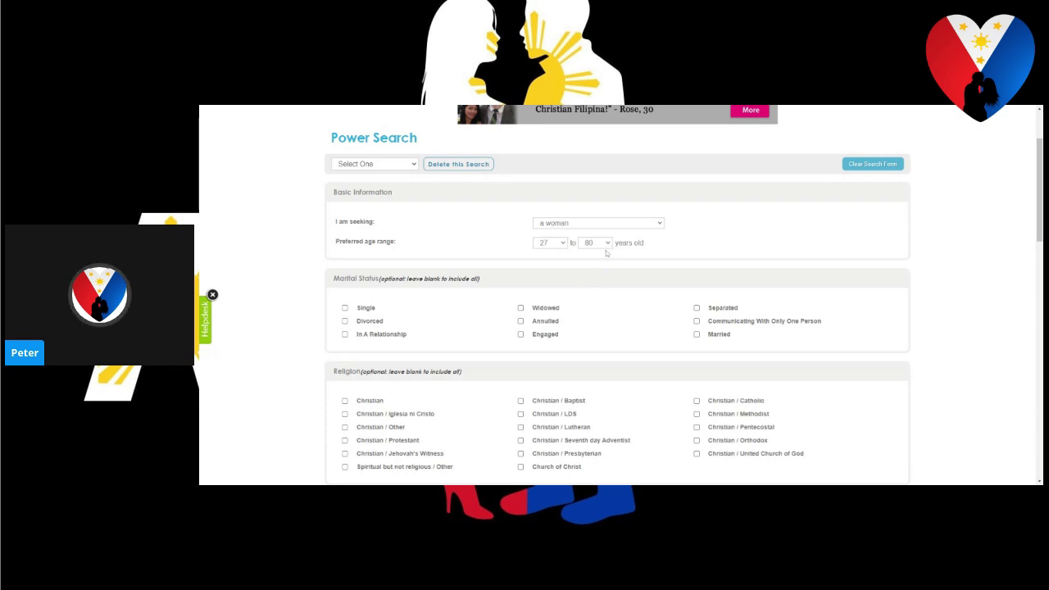
key(Tab)
text(52)
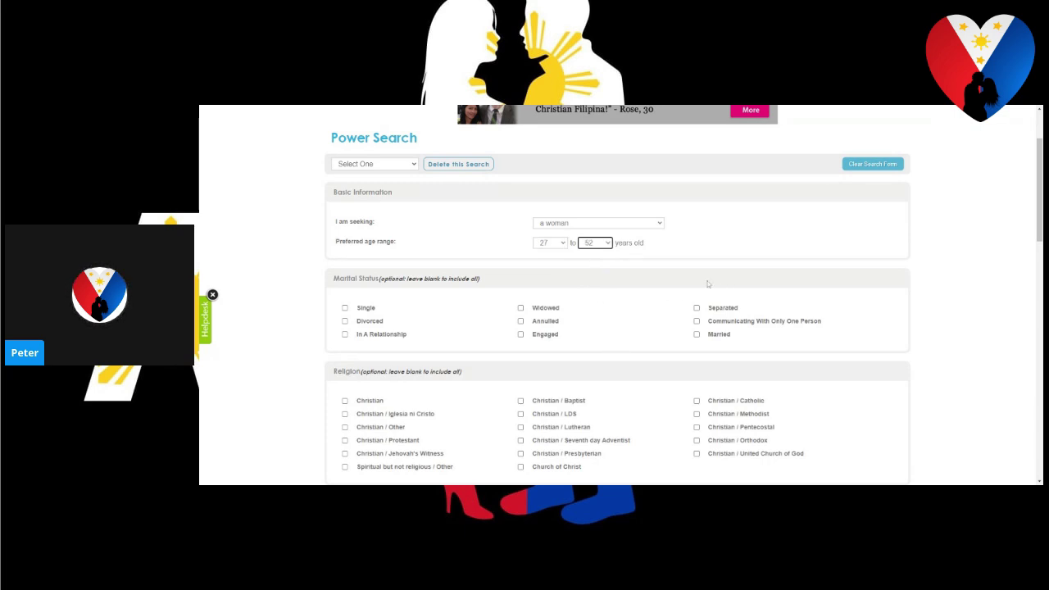
Step: Include the marital statuses Single, Widowed, Communicating With Only One Person and Annulled in the search criteria
scroll(1038, 238, down, 2)
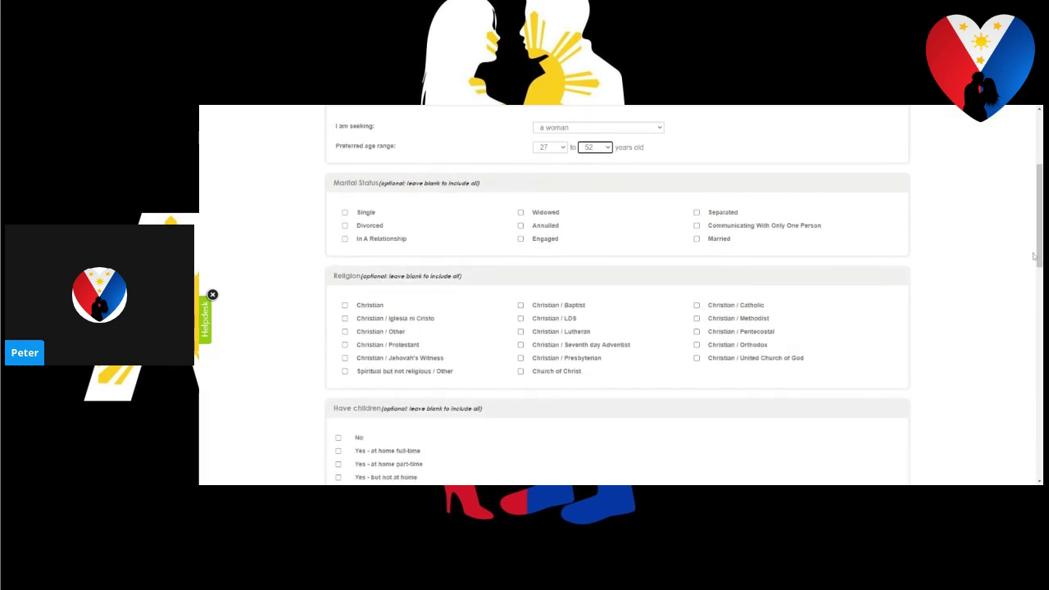
click(345, 213)
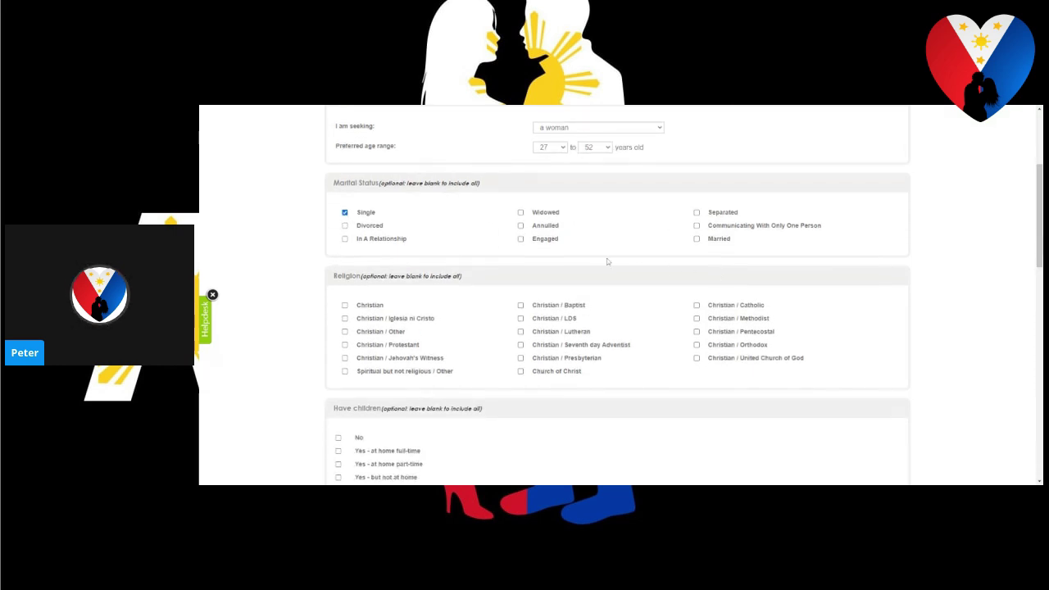
click(521, 213)
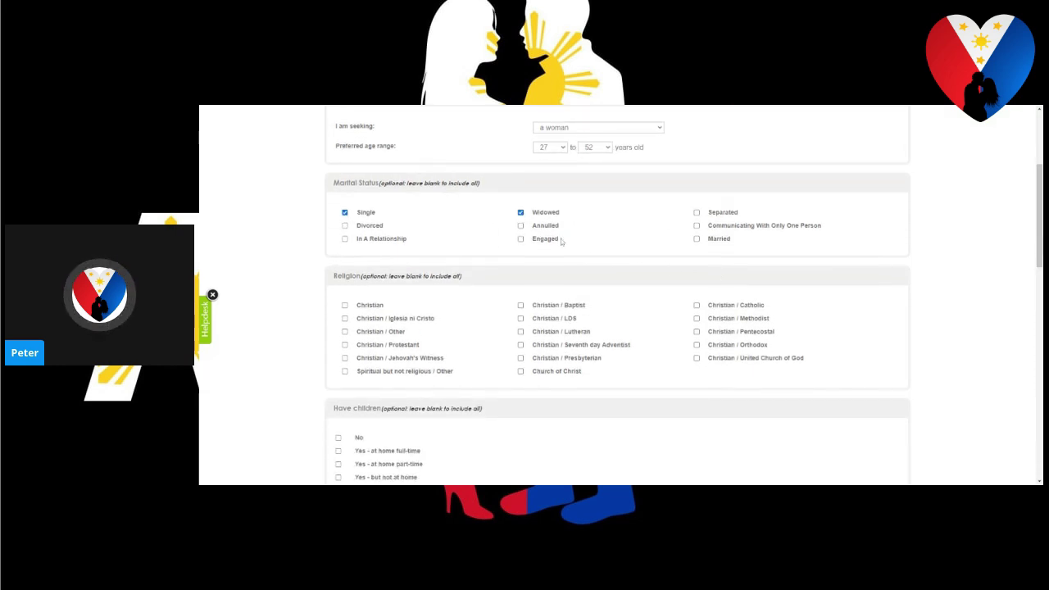
click(696, 226)
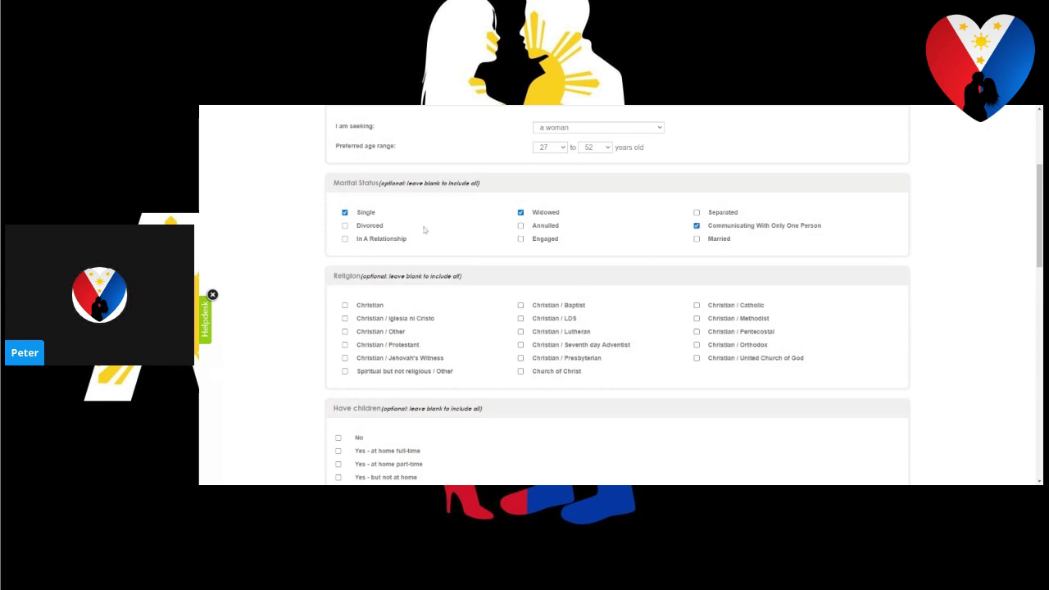
click(521, 226)
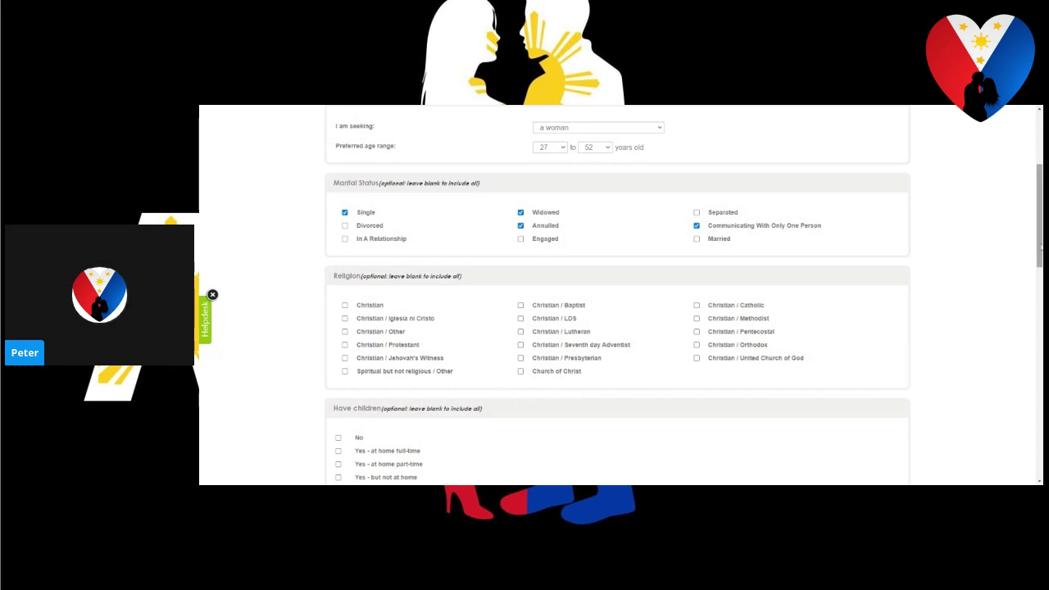
Step: Run the power search with the Just Search option, leaving the remaining additional criteria at their defaults
scroll(521, 233, down, 3)
scroll(878, 282, down, 2)
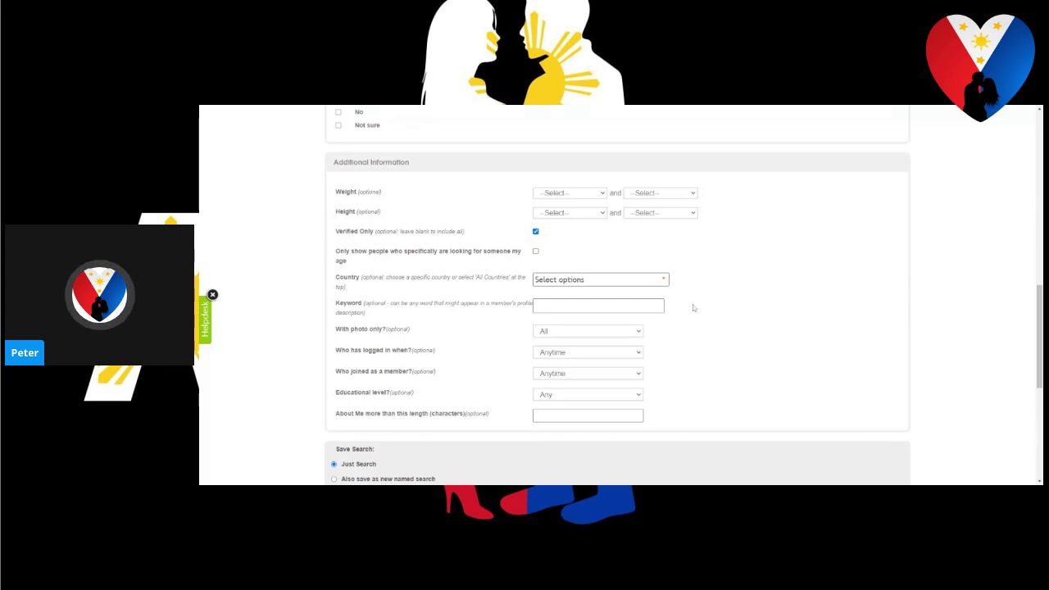
scroll(693, 307, down, 1)
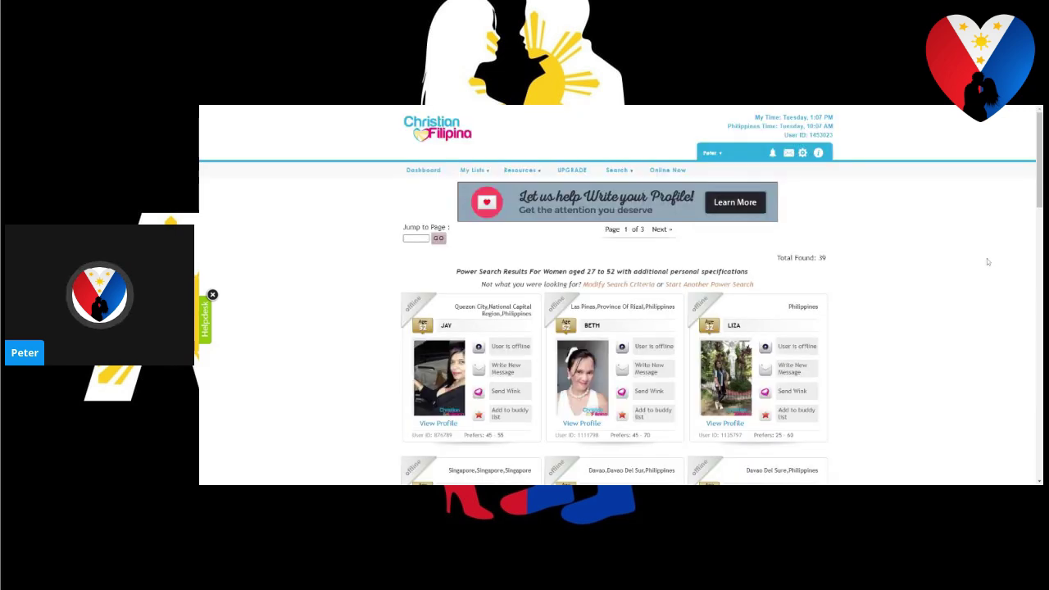
Step: Highlight the total number of matches and look through the verified members on the first results page
scroll(985, 256, down, 3)
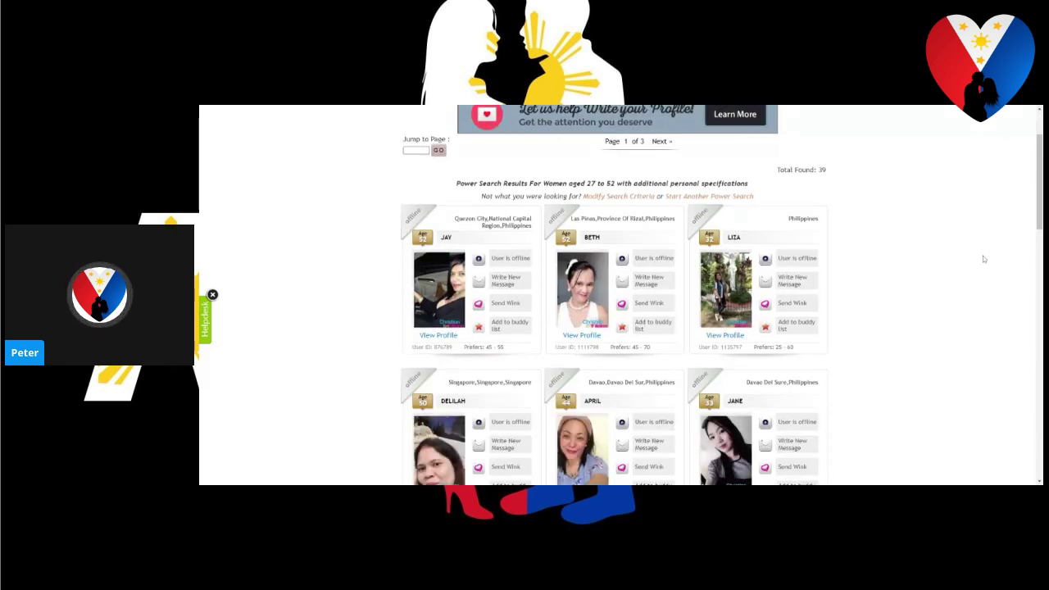
drag(839, 171, 817, 171)
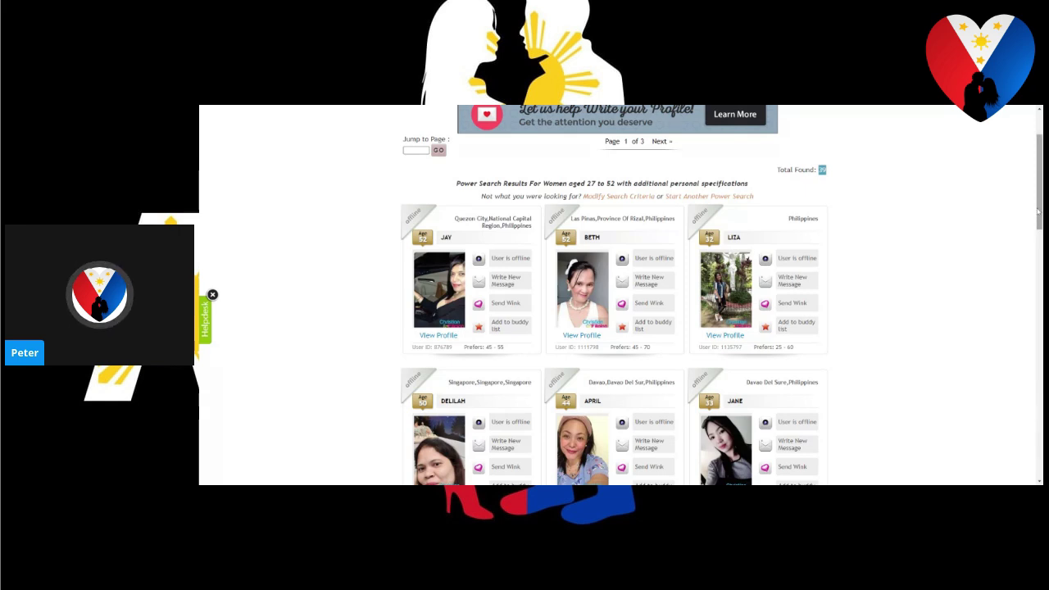
scroll(620, 295, up, 1)
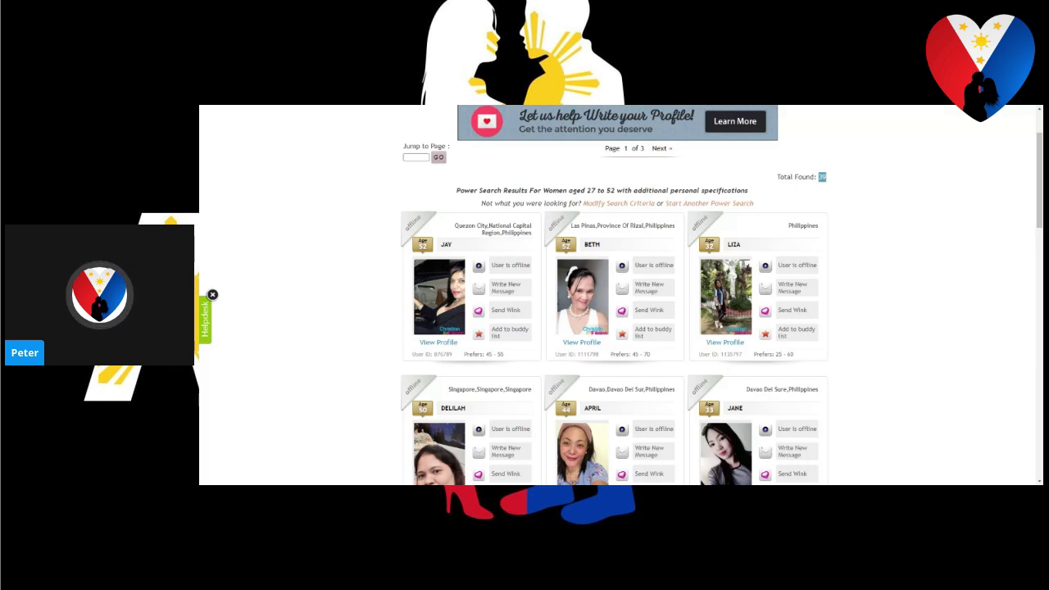
scroll(615, 295, down, 3)
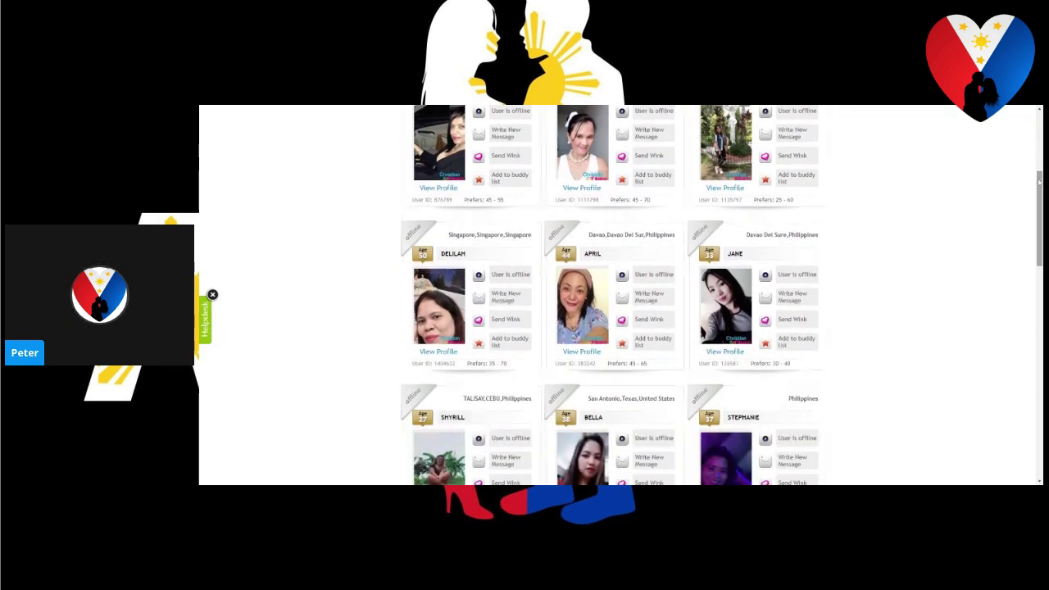
scroll(1039, 205, down, 1)
scroll(1039, 210, down, 1)
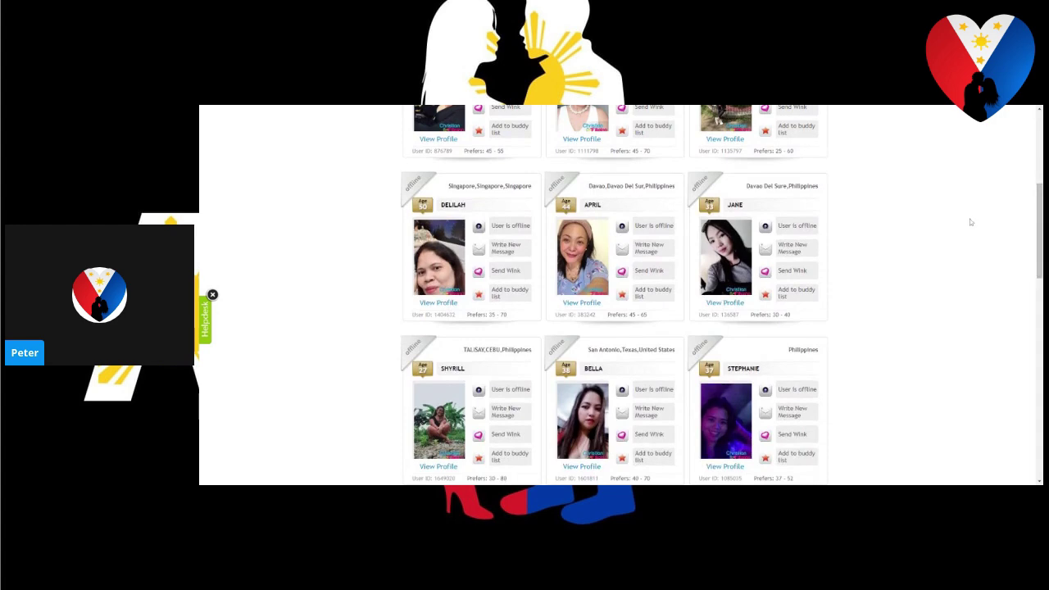
Step: Open the 33-year-old Davao member's profile, read the self-description and highlight the education entry in the additional information
click(737, 224)
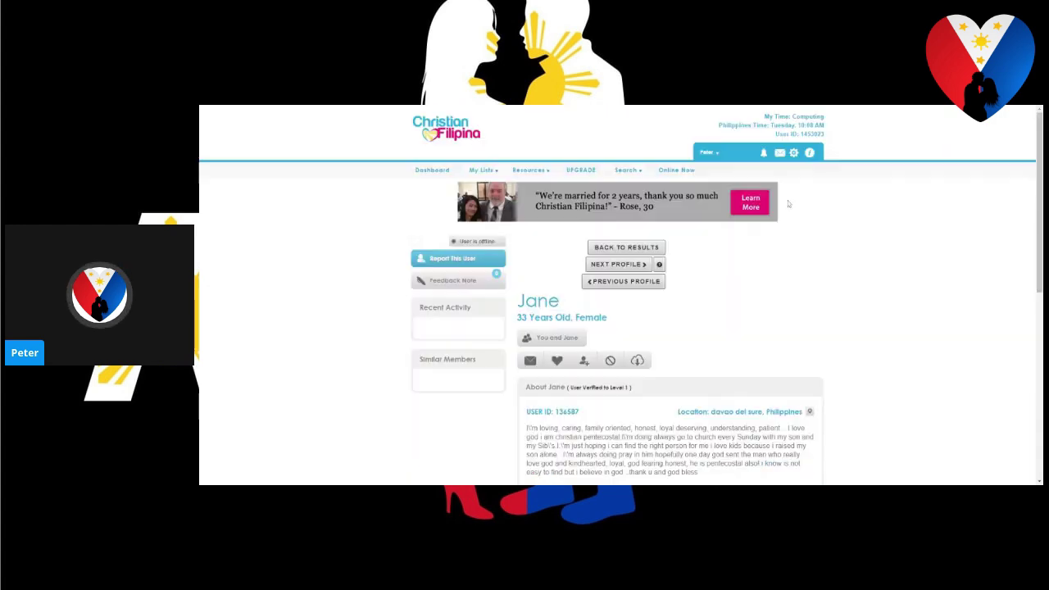
scroll(834, 220, down, 3)
scroll(834, 220, up, 2)
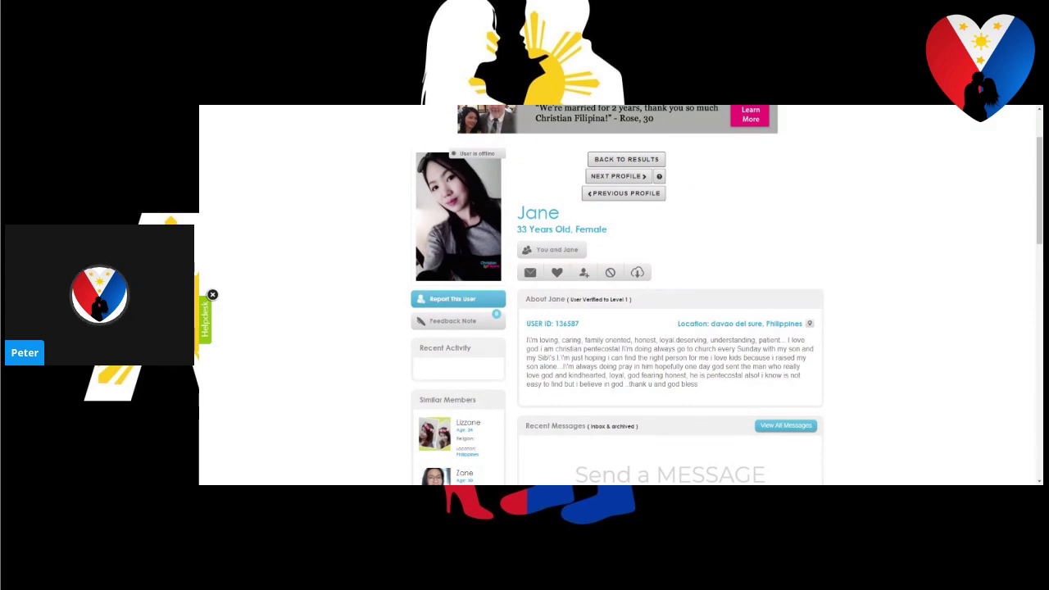
scroll(844, 338, down, 10)
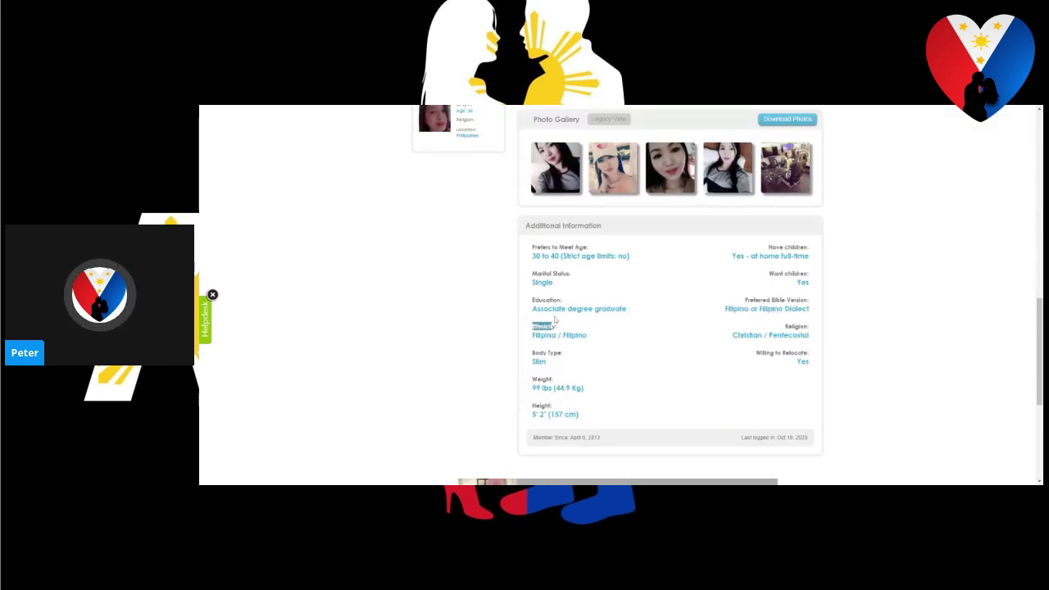
drag(631, 310, 529, 312)
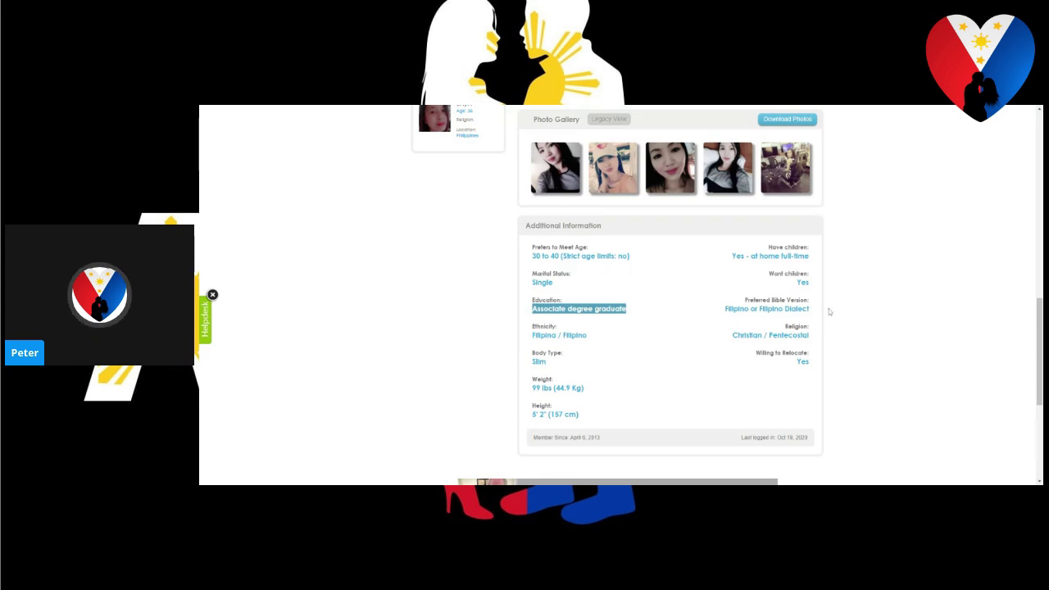
Step: Return from the member's profile to the search criteria and rerun the power search with the Verified Only filter turned off
scroll(829, 310, up, 4)
scroll(829, 311, up, 4)
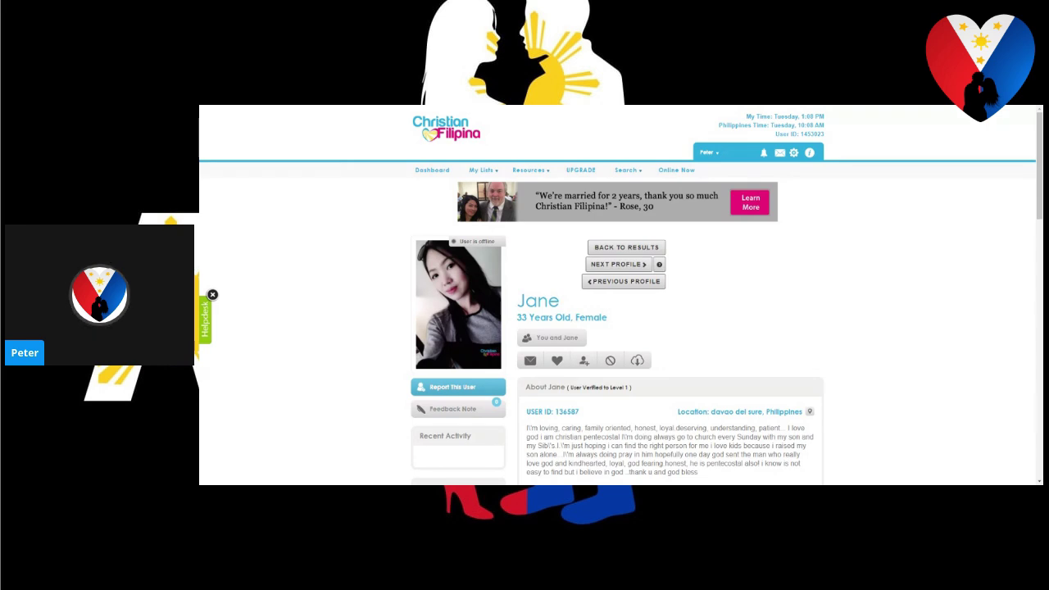
key(alt+Left)
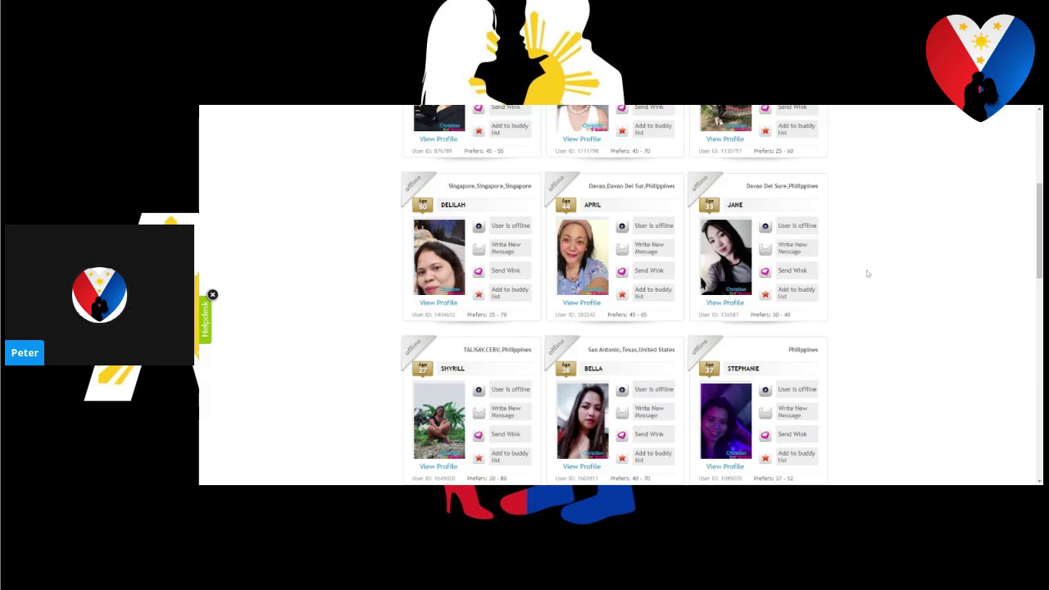
scroll(878, 267, down, 3)
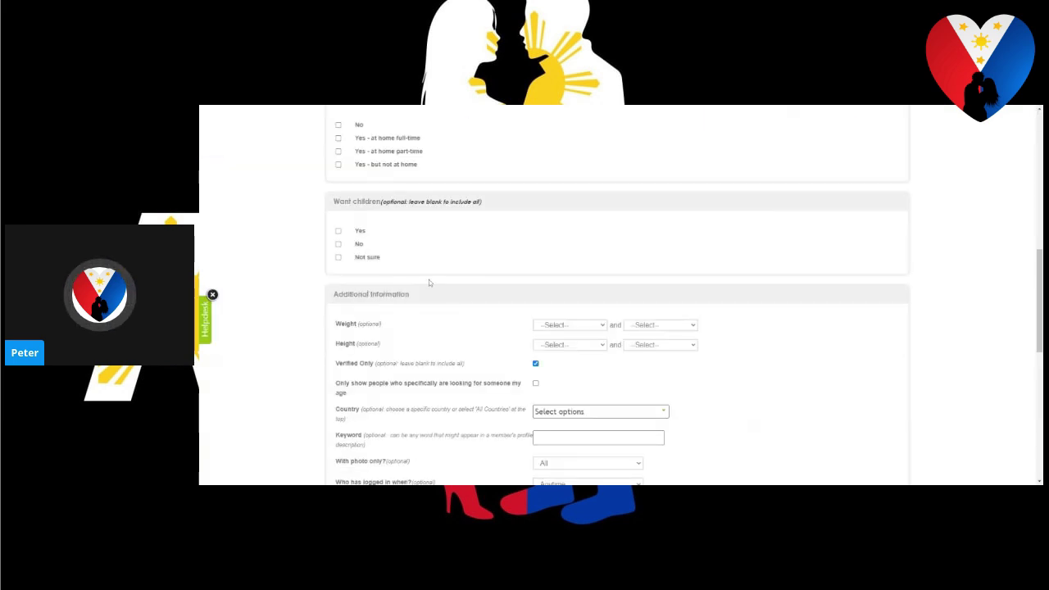
click(536, 363)
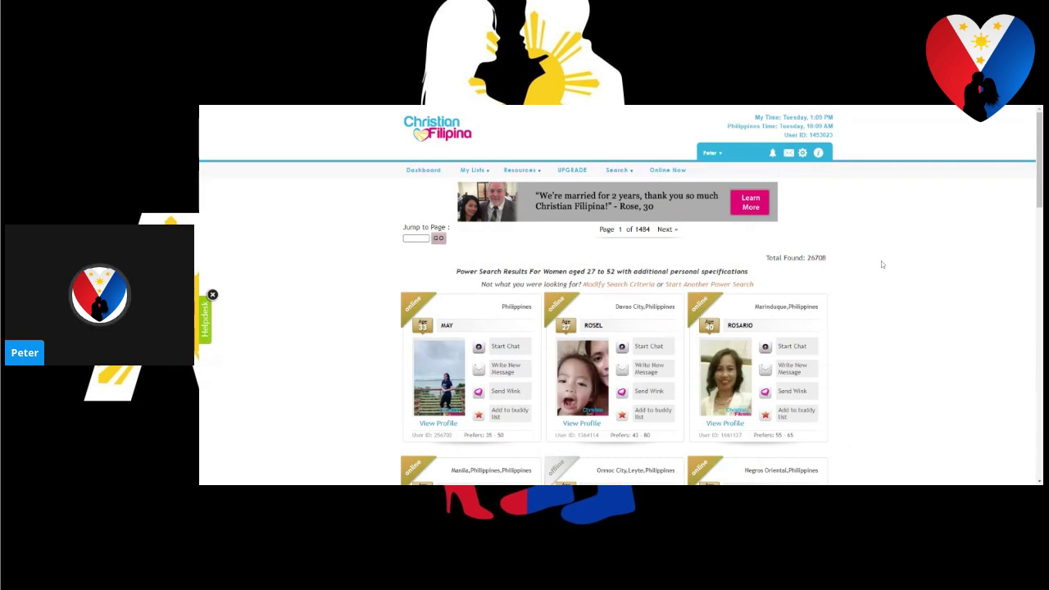
Step: Open the Filipino Courtship article from the site's Research & Advice links and skim its courting advice
scroll(881, 260, down, 15)
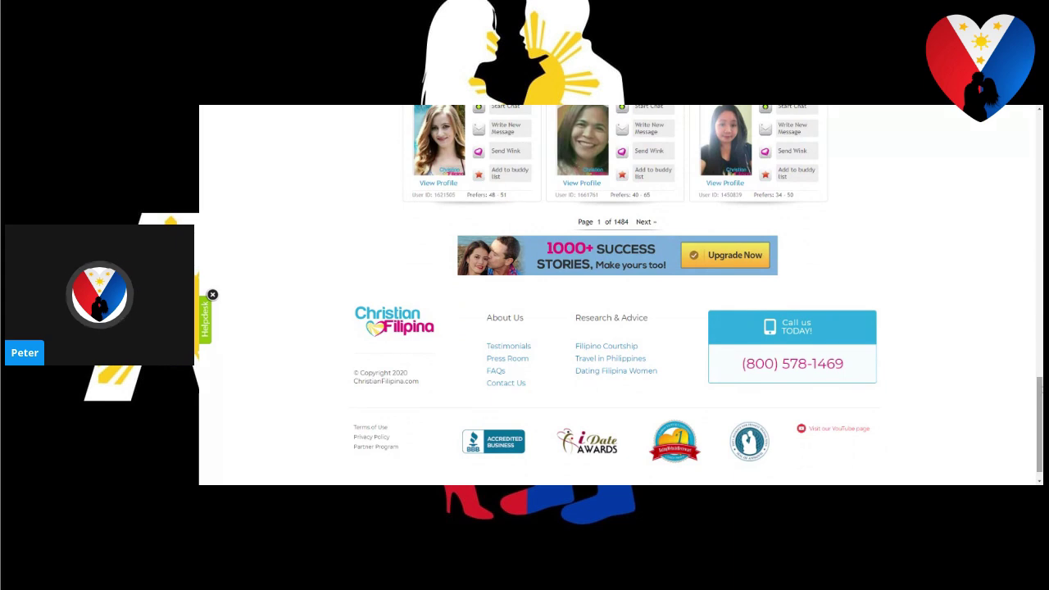
scroll(879, 350, down, 1)
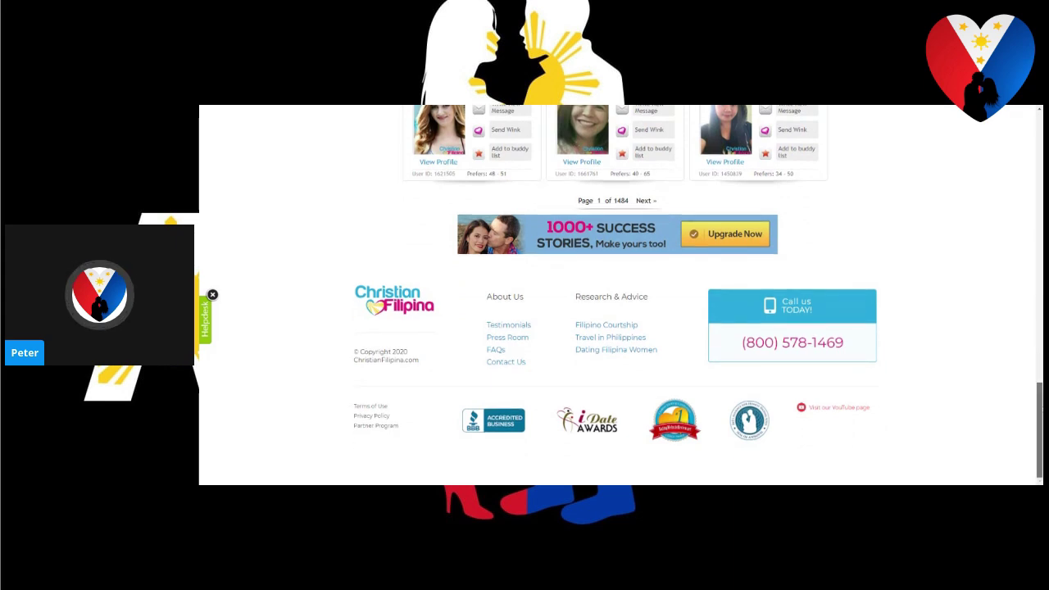
click(621, 328)
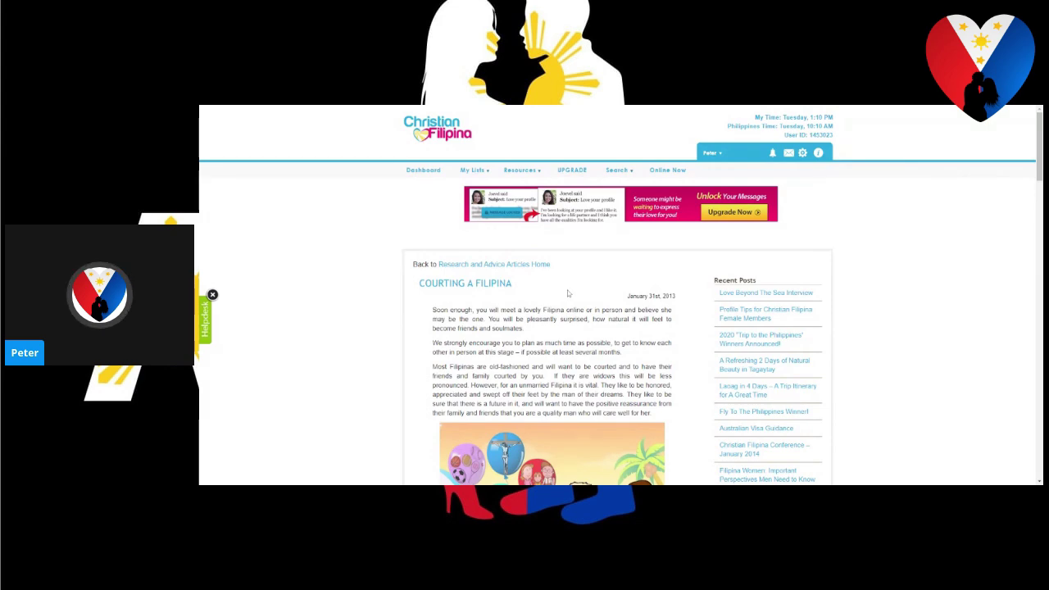
scroll(565, 292, down, 3)
scroll(566, 289, down, 3)
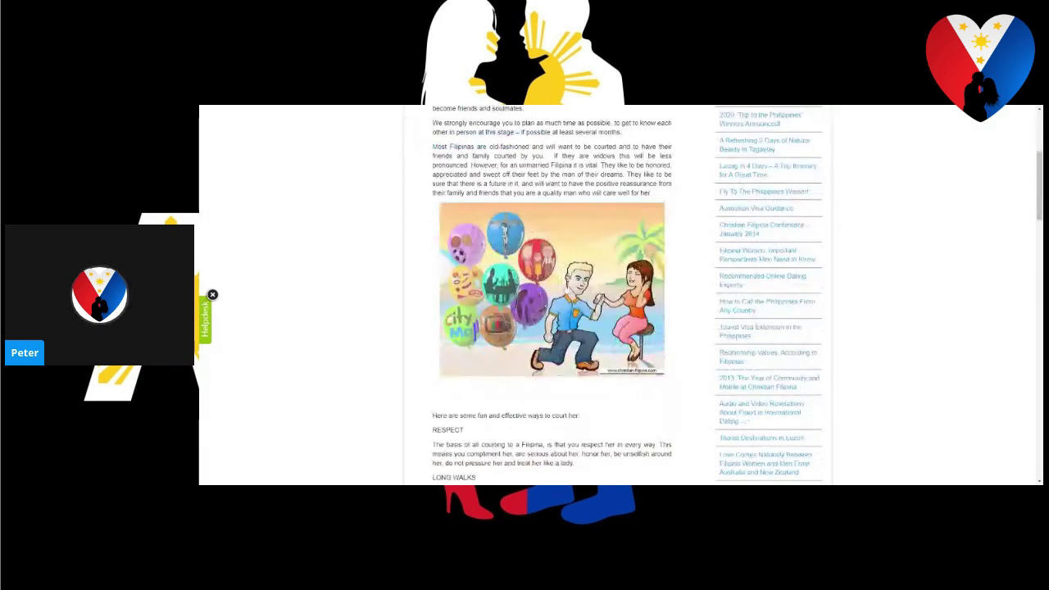
Step: Skim the recent posts on Australian Visa Guidance and the Top Five Most Delicious Filipino Foods Anyone Can Eat
scroll(565, 288, up, 5)
click(755, 338)
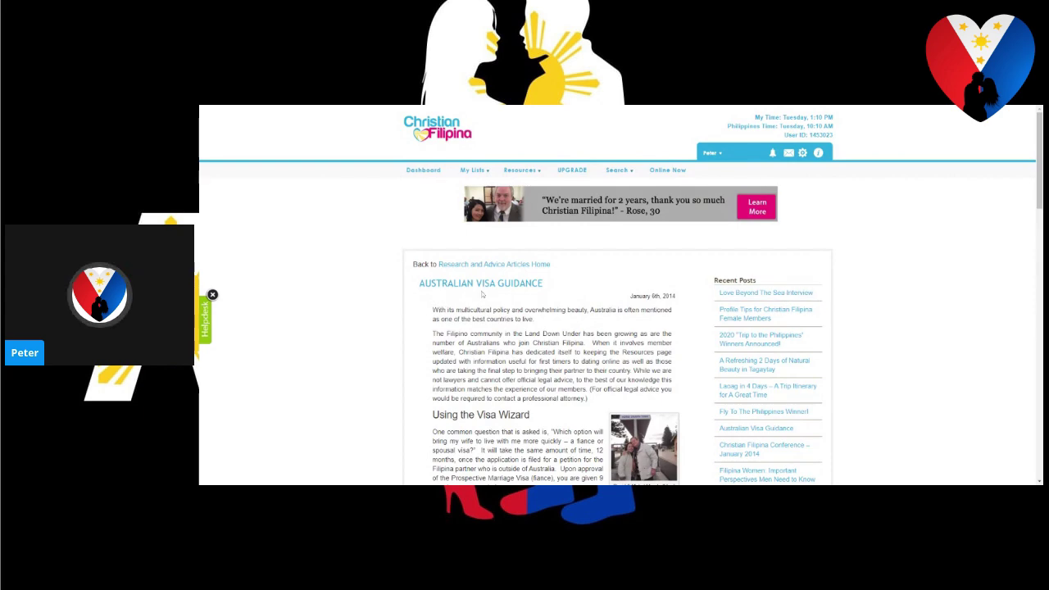
scroll(860, 337, down, 7)
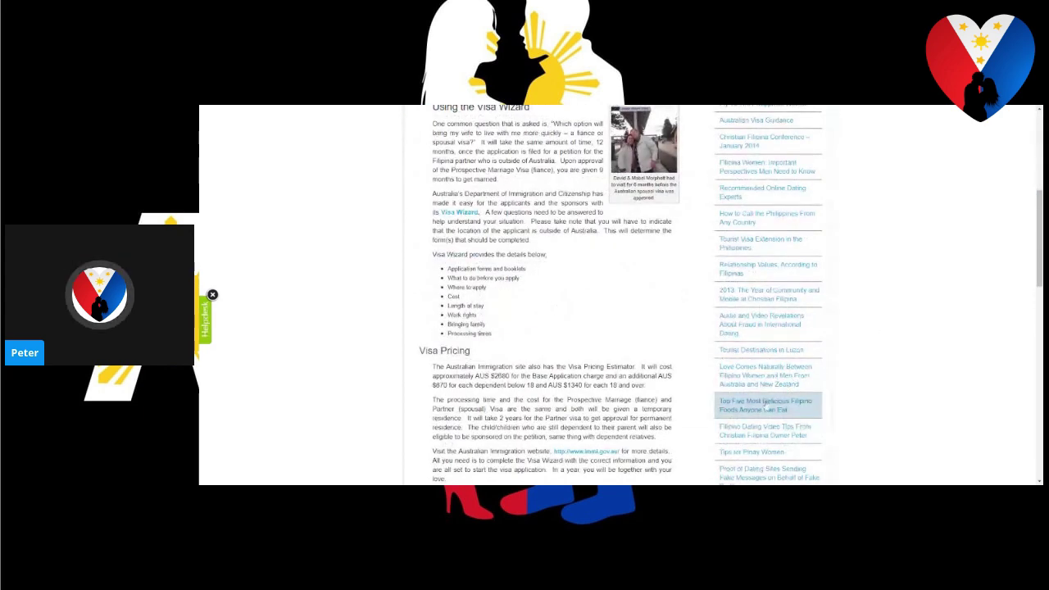
click(762, 405)
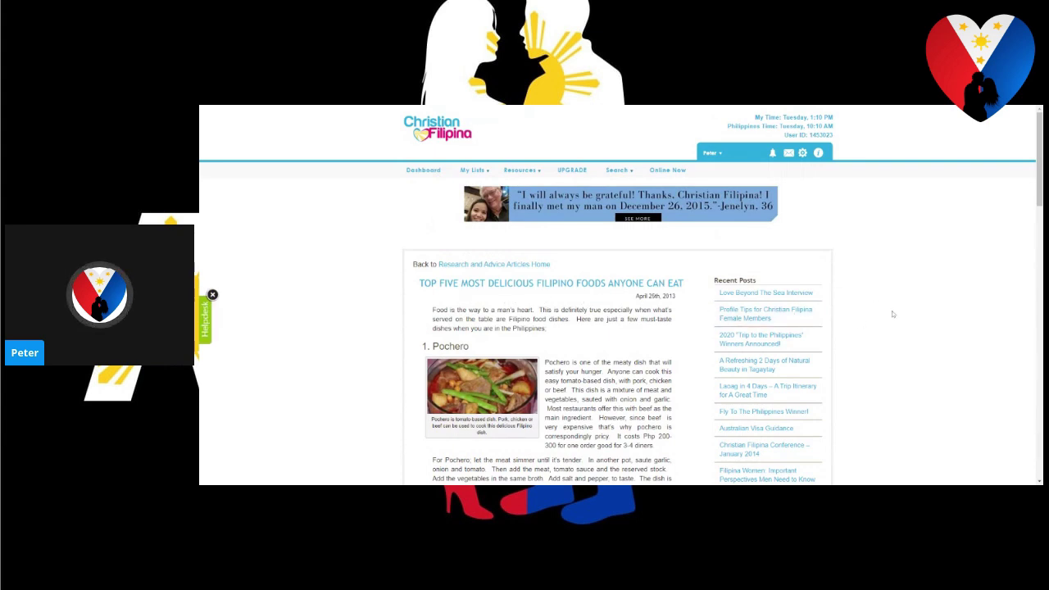
scroll(893, 314, down, 3)
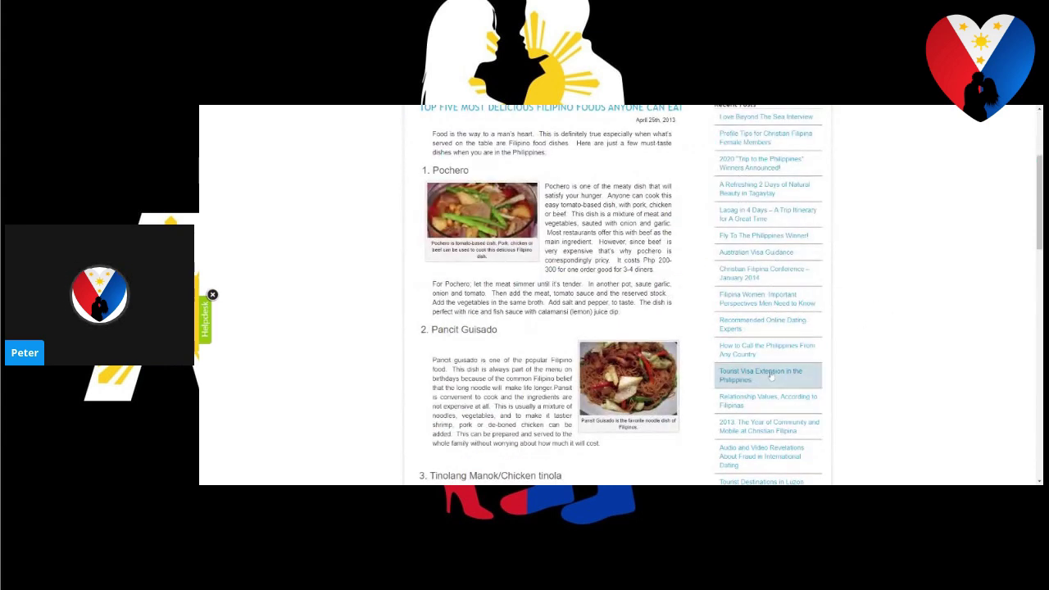
Step: Open the Tourist Visa Extension in the Philippines article and look through its text and the list of recent posts
click(762, 347)
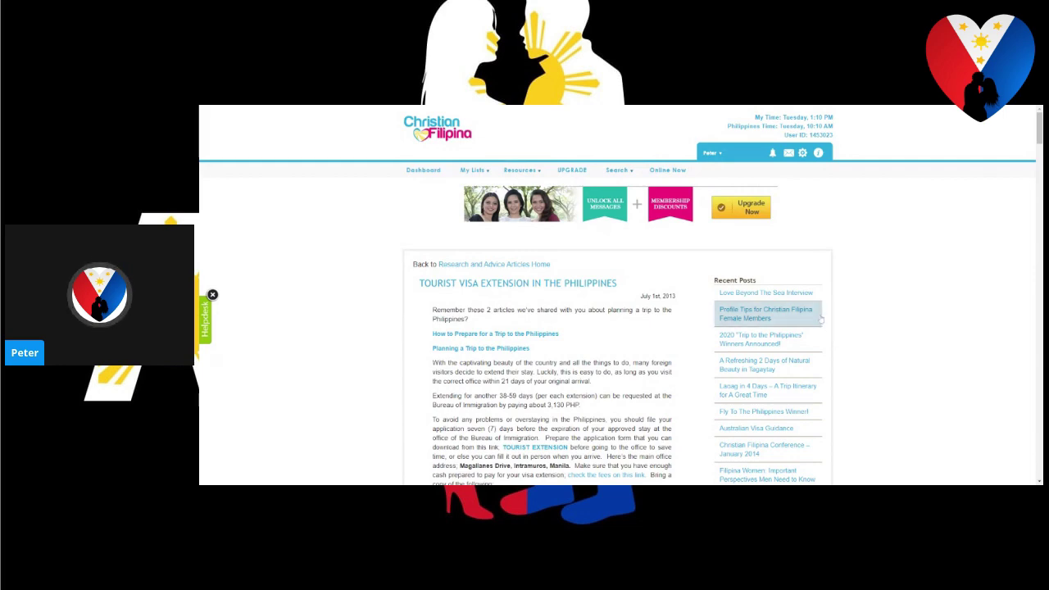
scroll(822, 326, down, 10)
scroll(803, 325, down, 5)
scroll(791, 324, up, 6)
scroll(779, 323, down, 5)
scroll(779, 323, down, 5)
scroll(777, 321, up, 6)
scroll(777, 320, up, 10)
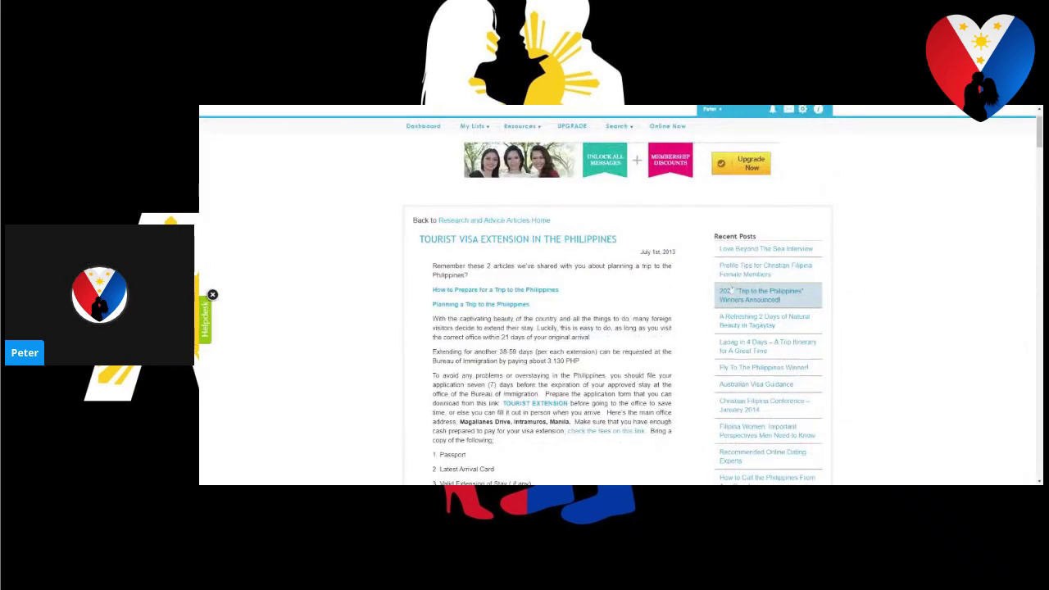